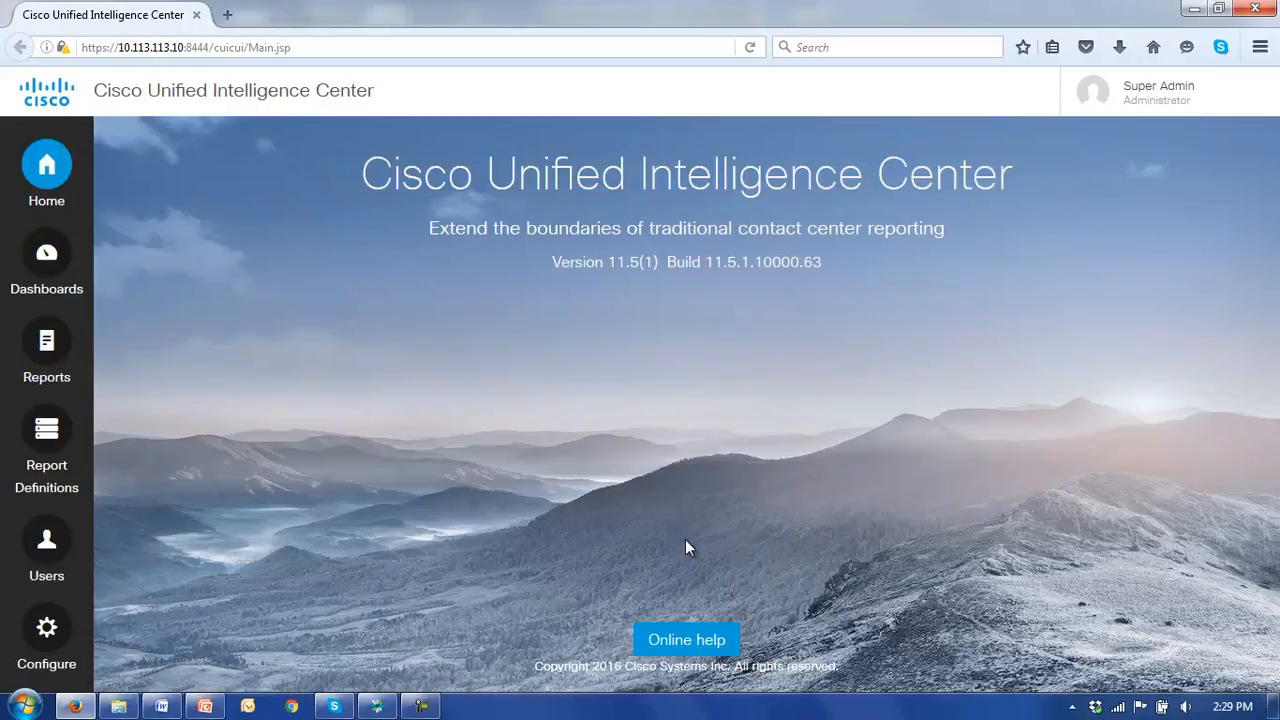
# Create a dashboard sub-category named Acme Dashboards under Dashboards, granting write permission to the Administrators group and all users.
pyautogui.click(45, 258)
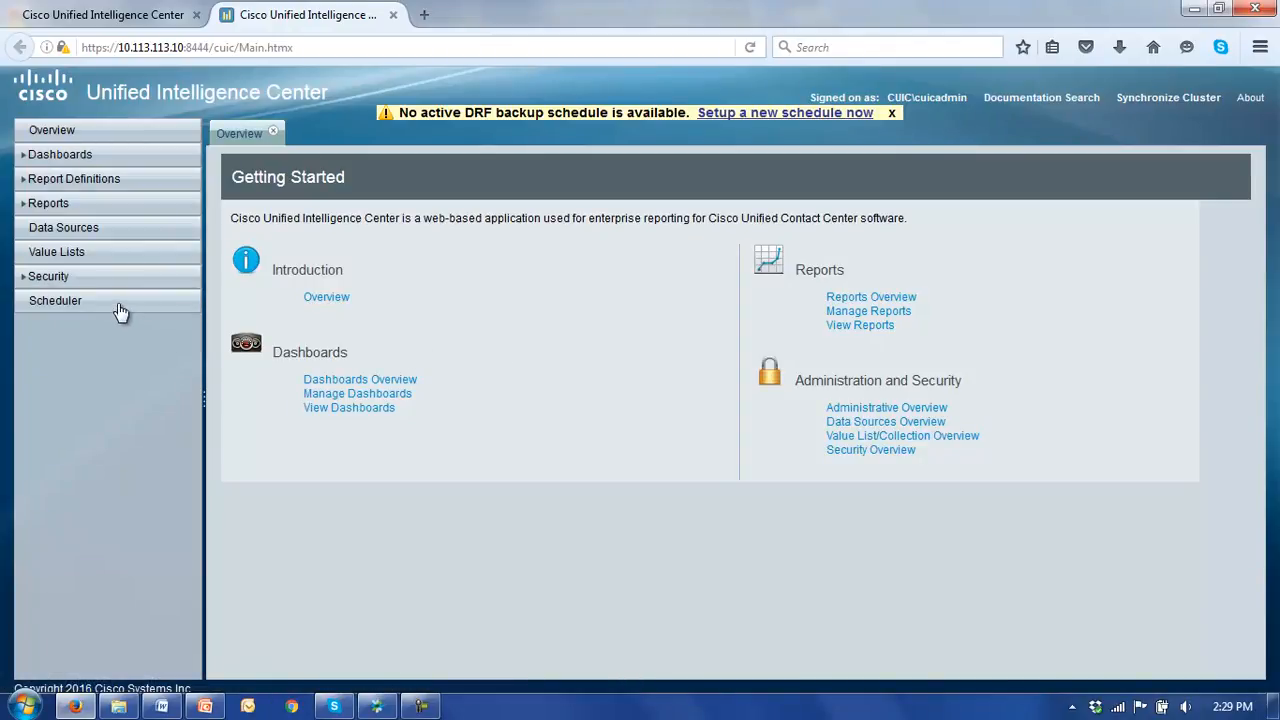
pyautogui.click(57, 158)
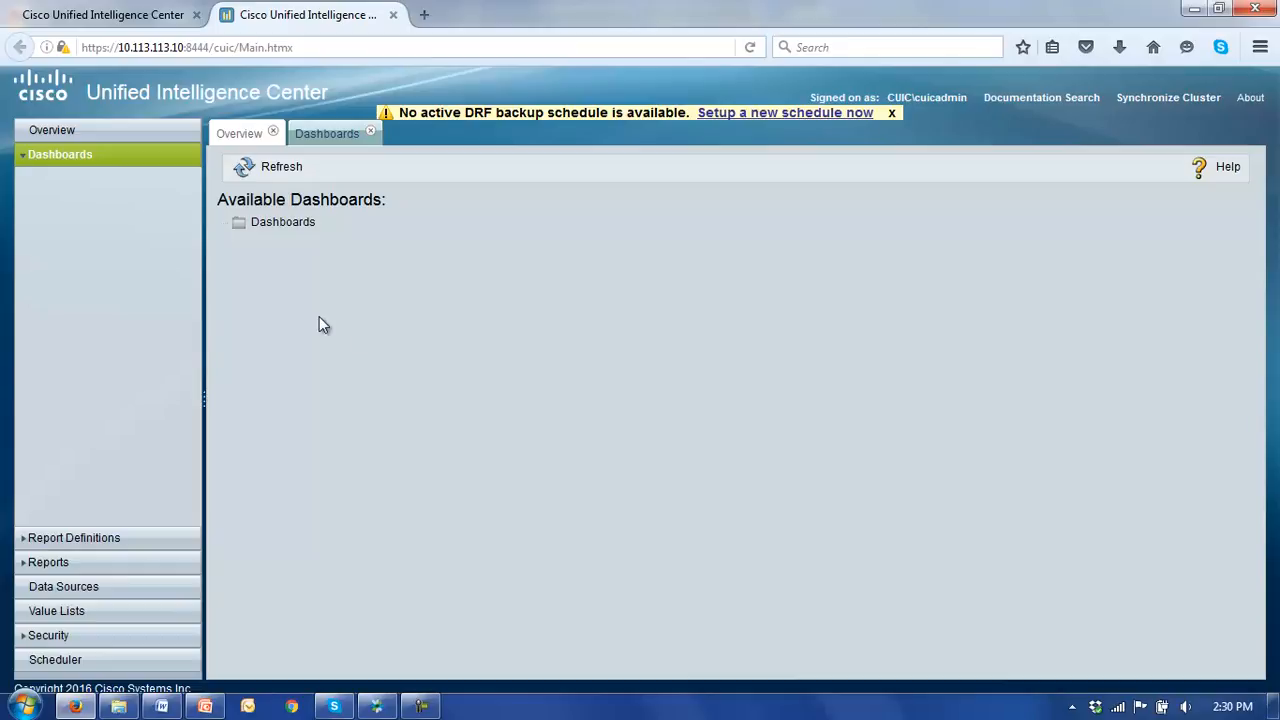
pyautogui.rightClick(269, 231)
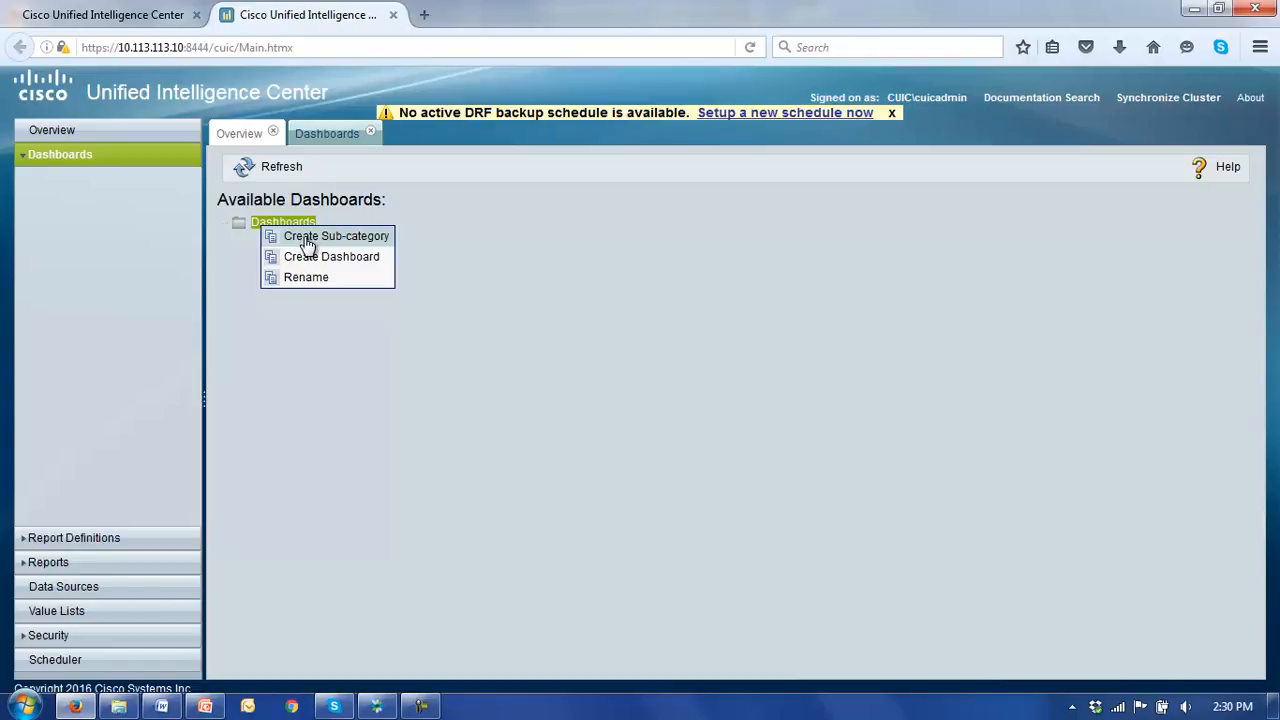
pyautogui.click(306, 240)
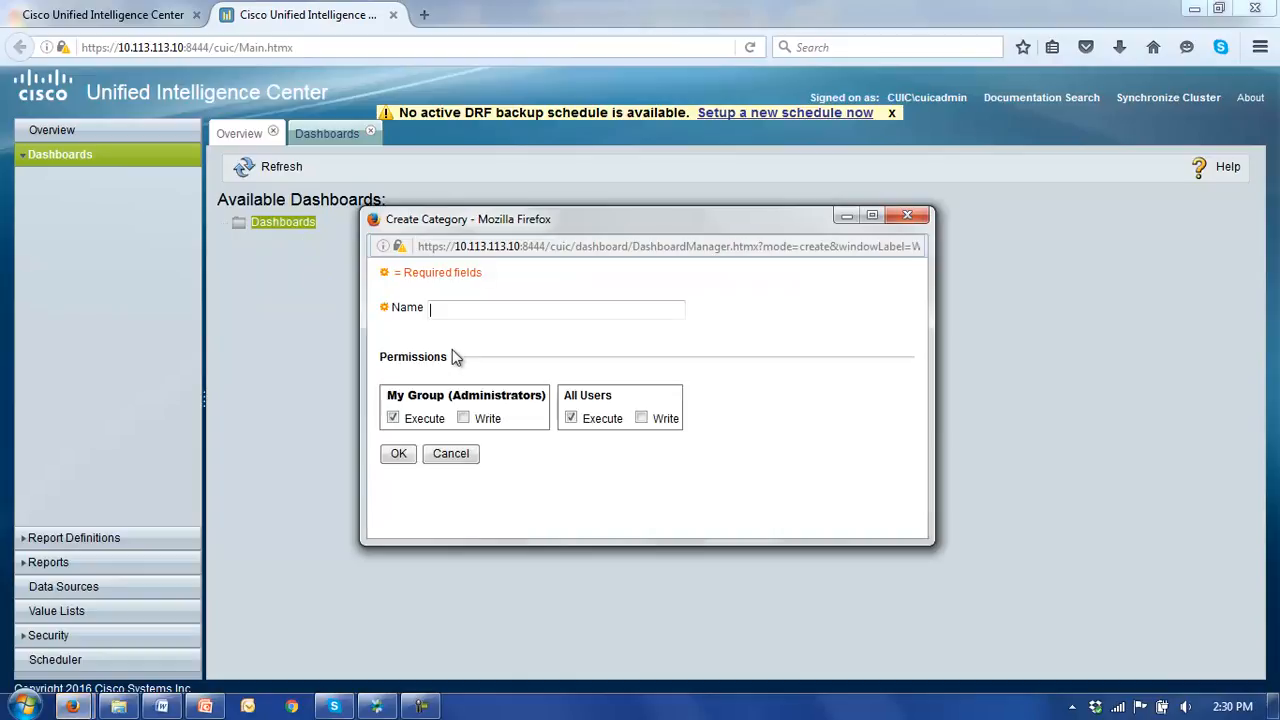
pyautogui.click(461, 308)
pyautogui.write('Acme D')
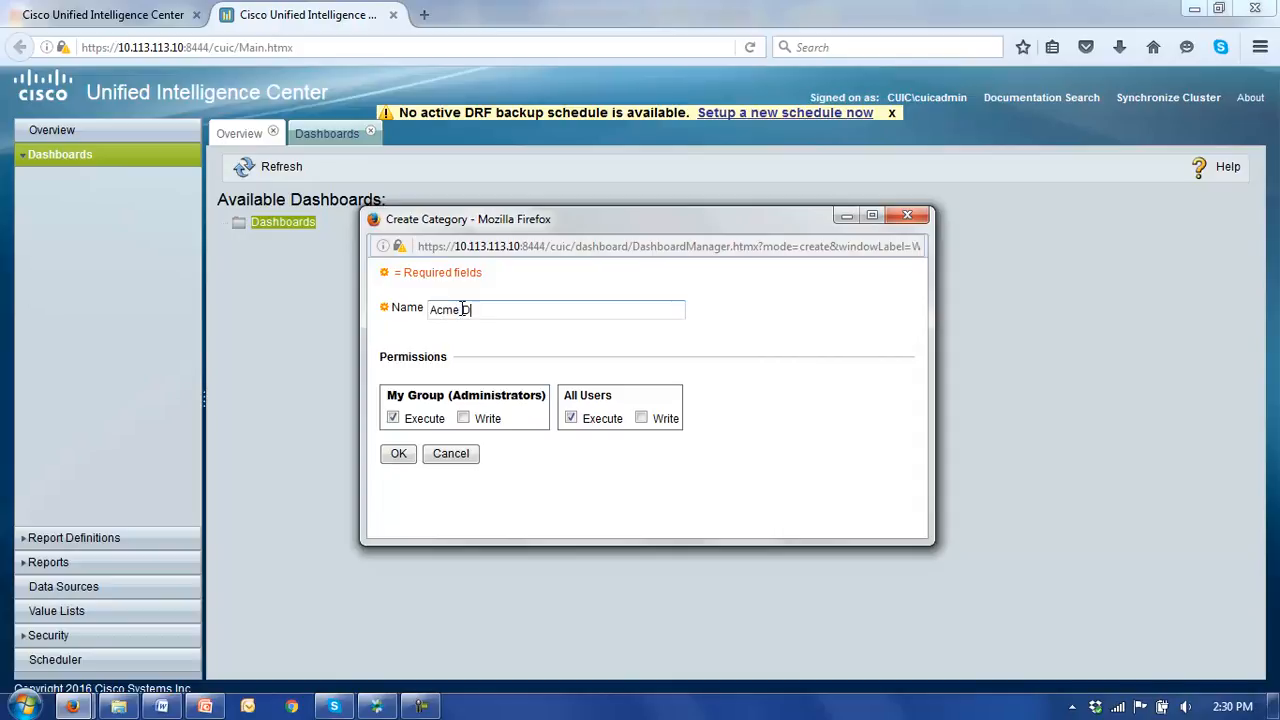
pyautogui.write('ashboards')
pyautogui.click(641, 418)
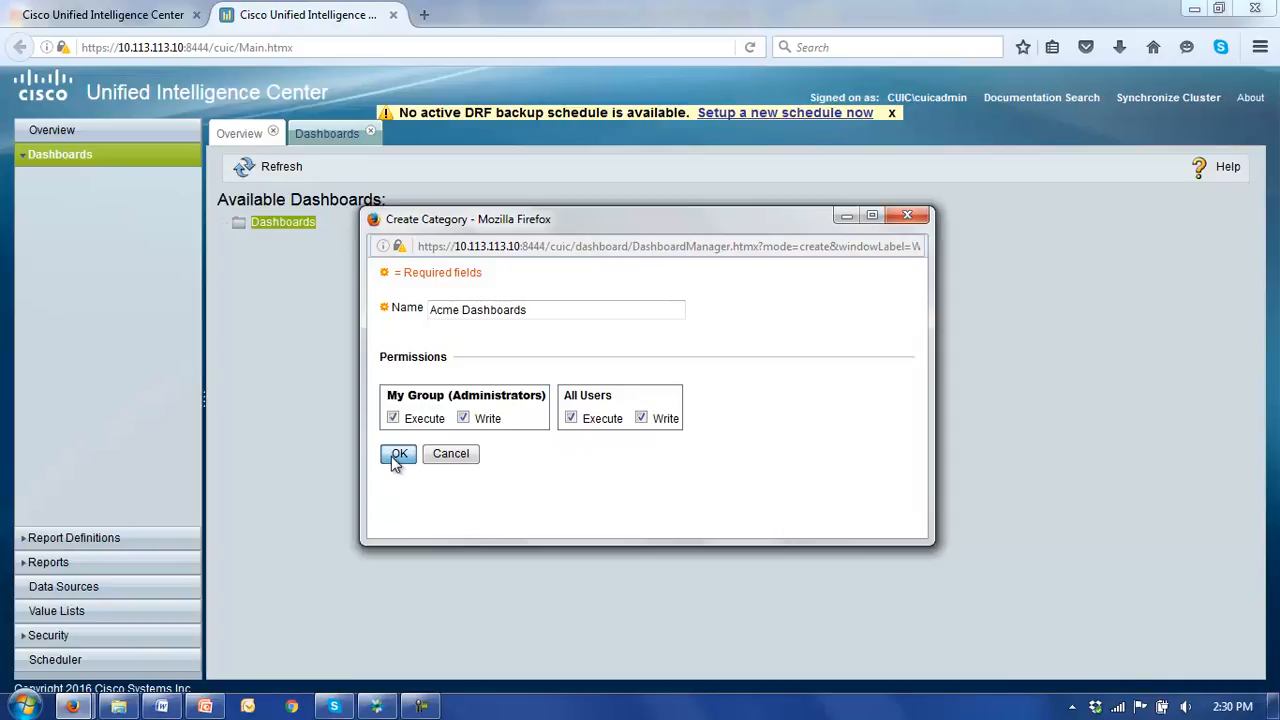
pyautogui.click(397, 456)
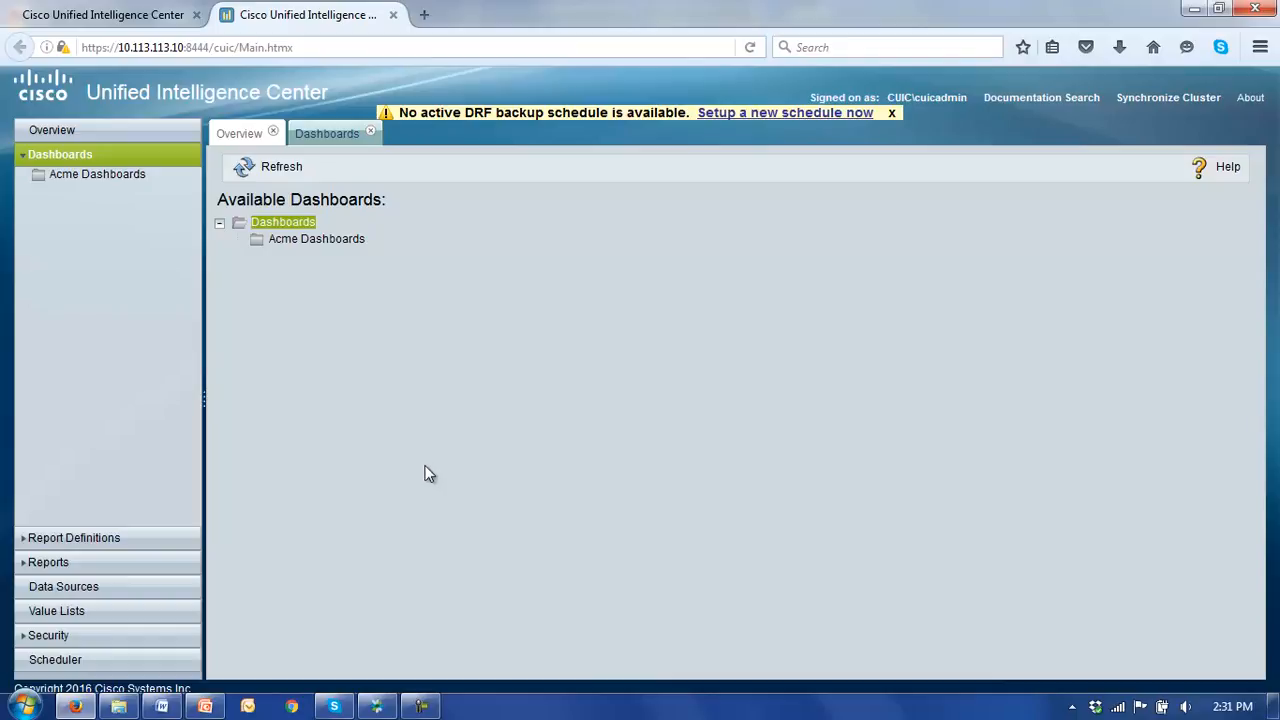
# Create a dashboard named Performace Data in Acme Dashboards with write permission for the Administrators group and all users.
pyautogui.rightClick(309, 249)
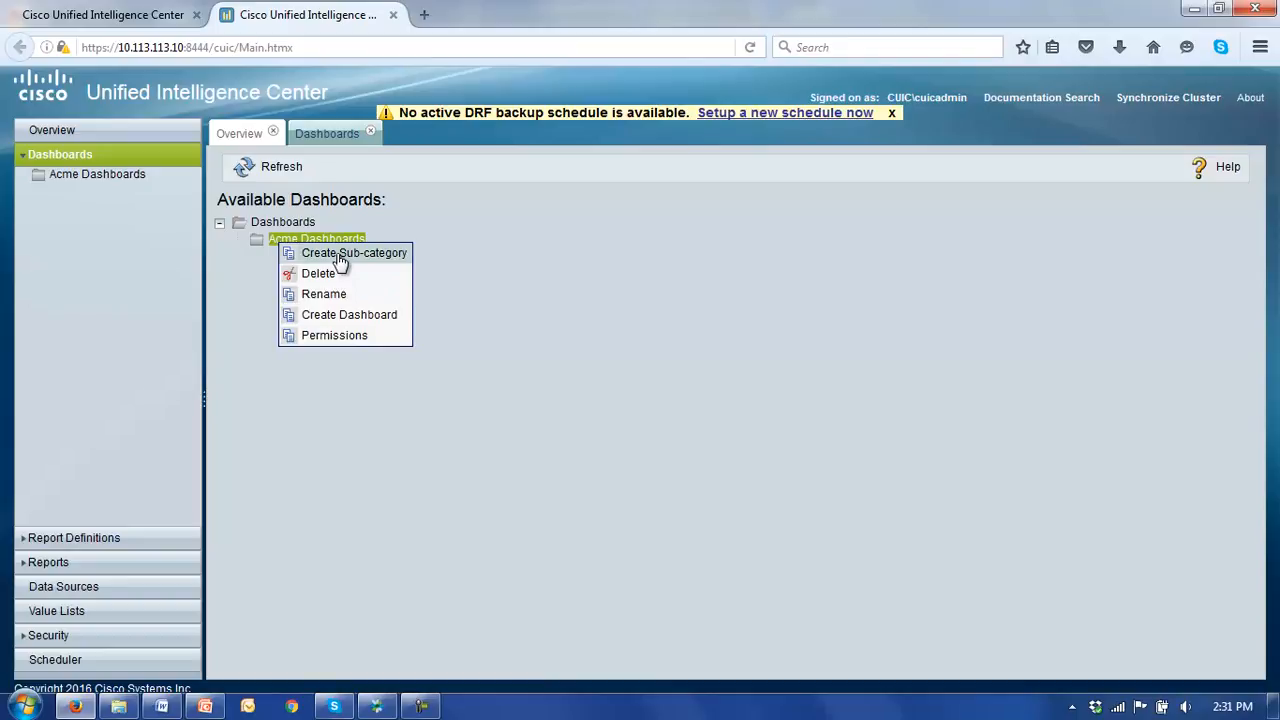
pyautogui.click(330, 316)
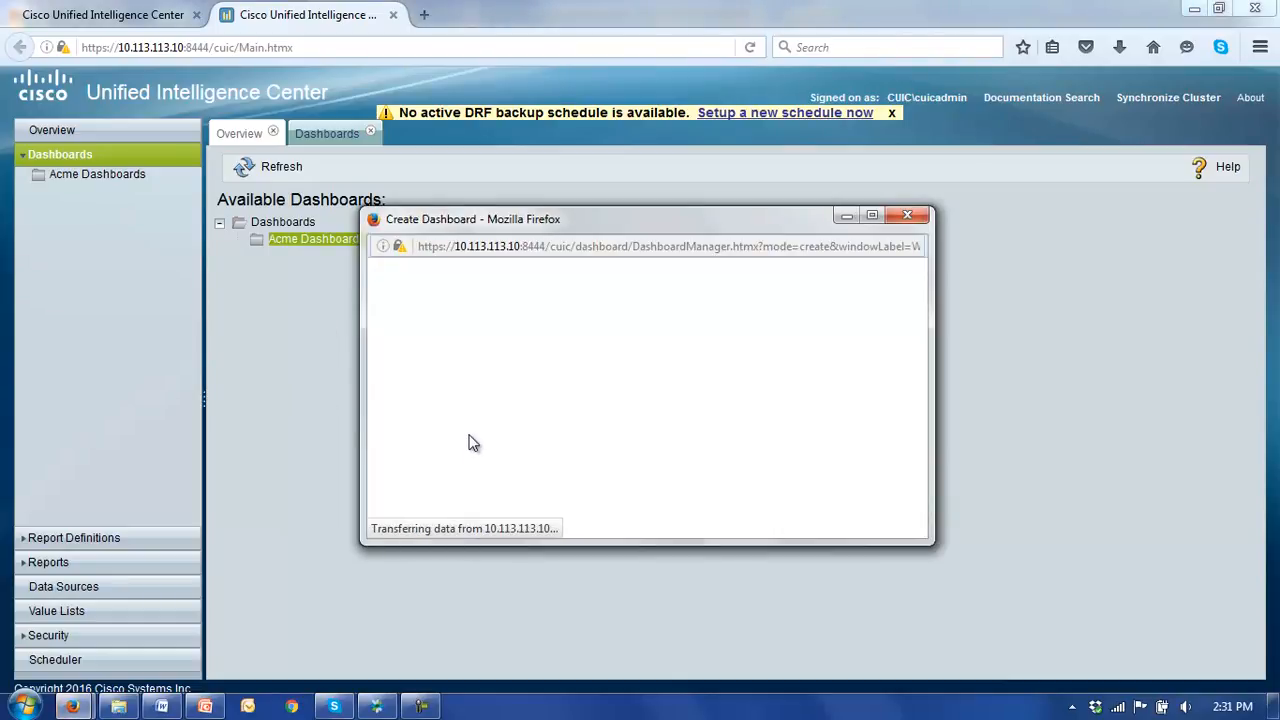
pyautogui.click(465, 305)
pyautogui.write('Performace Data')
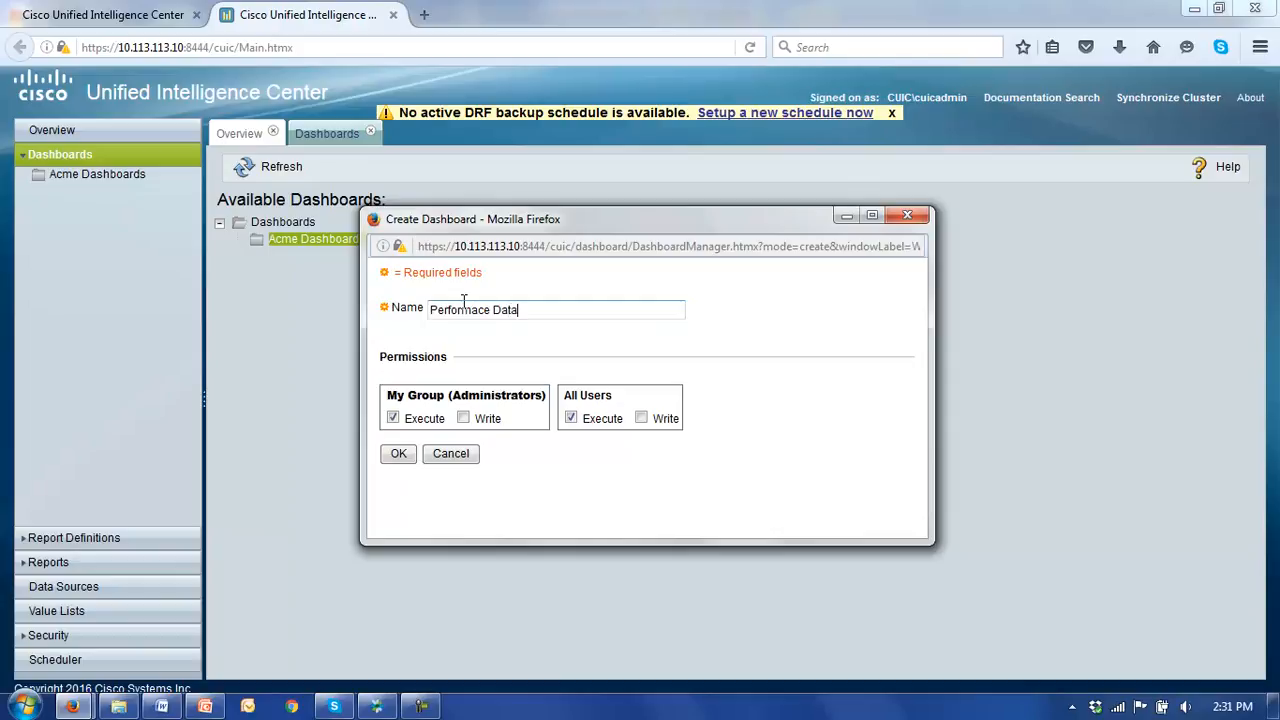
pyautogui.click(642, 419)
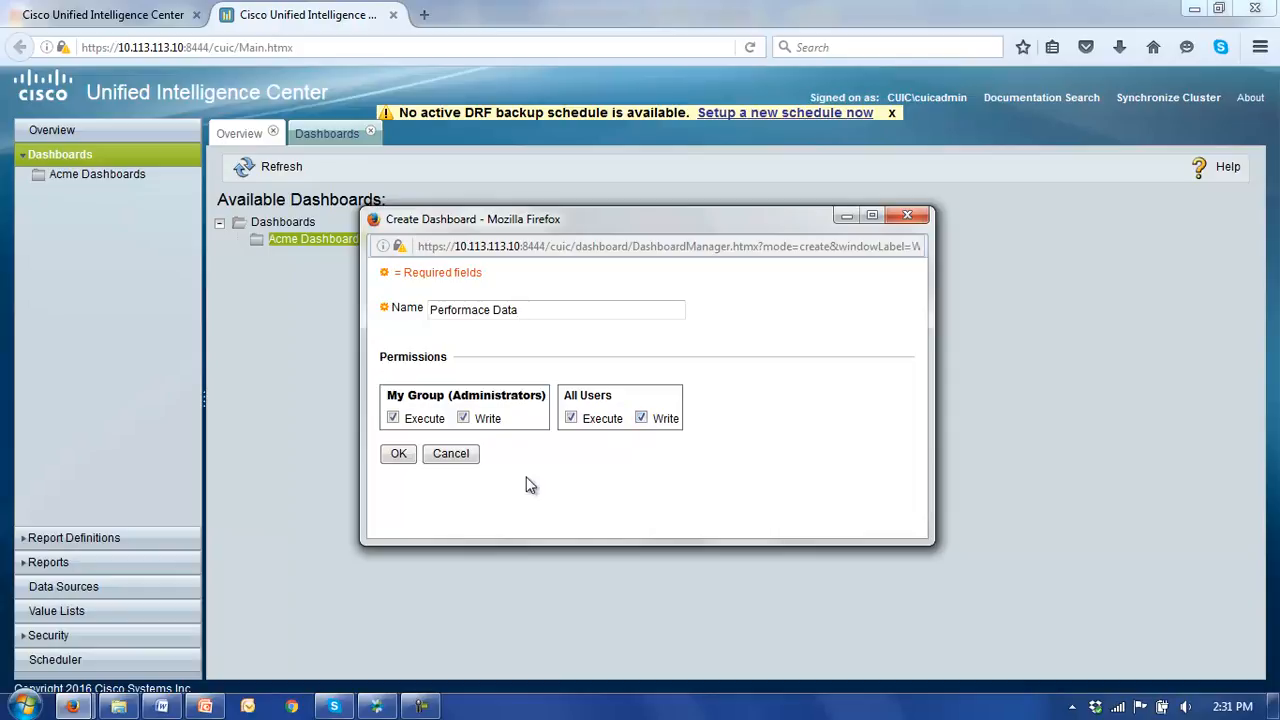
pyautogui.click(397, 459)
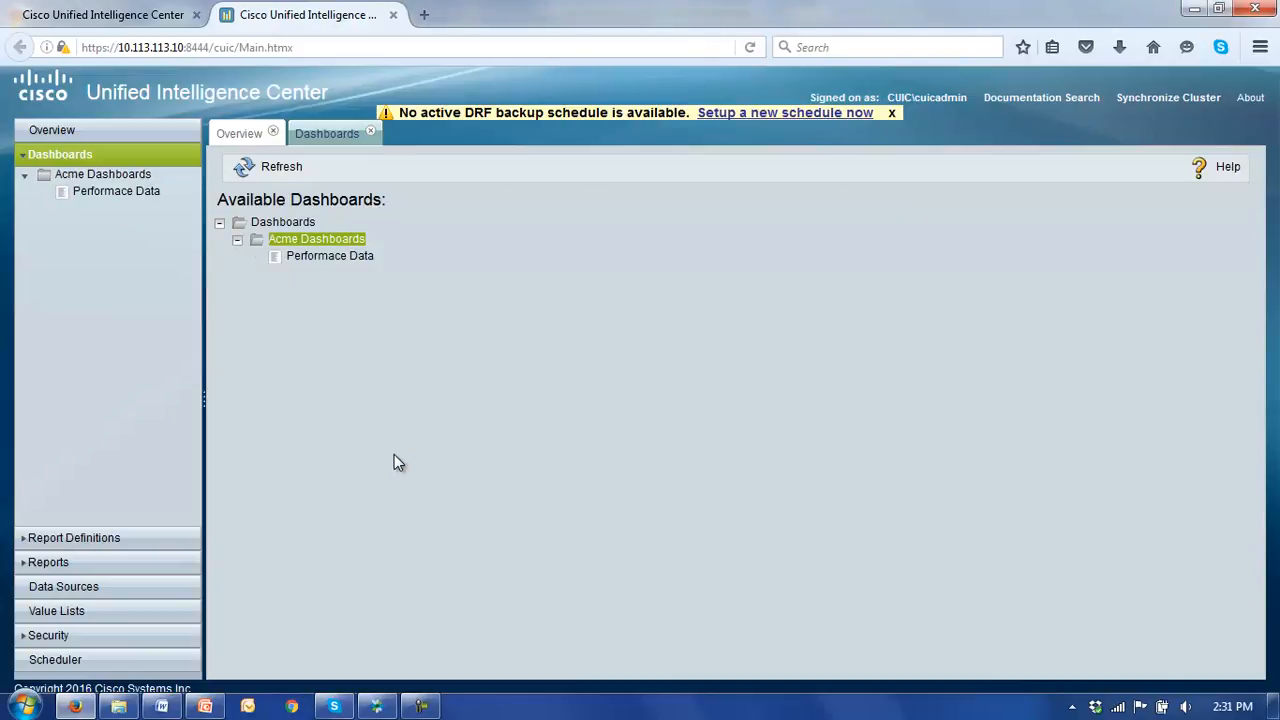
# Open the Performace Data dashboard and start a new Report item titled ServiceLevel.
pyautogui.click(314, 258)
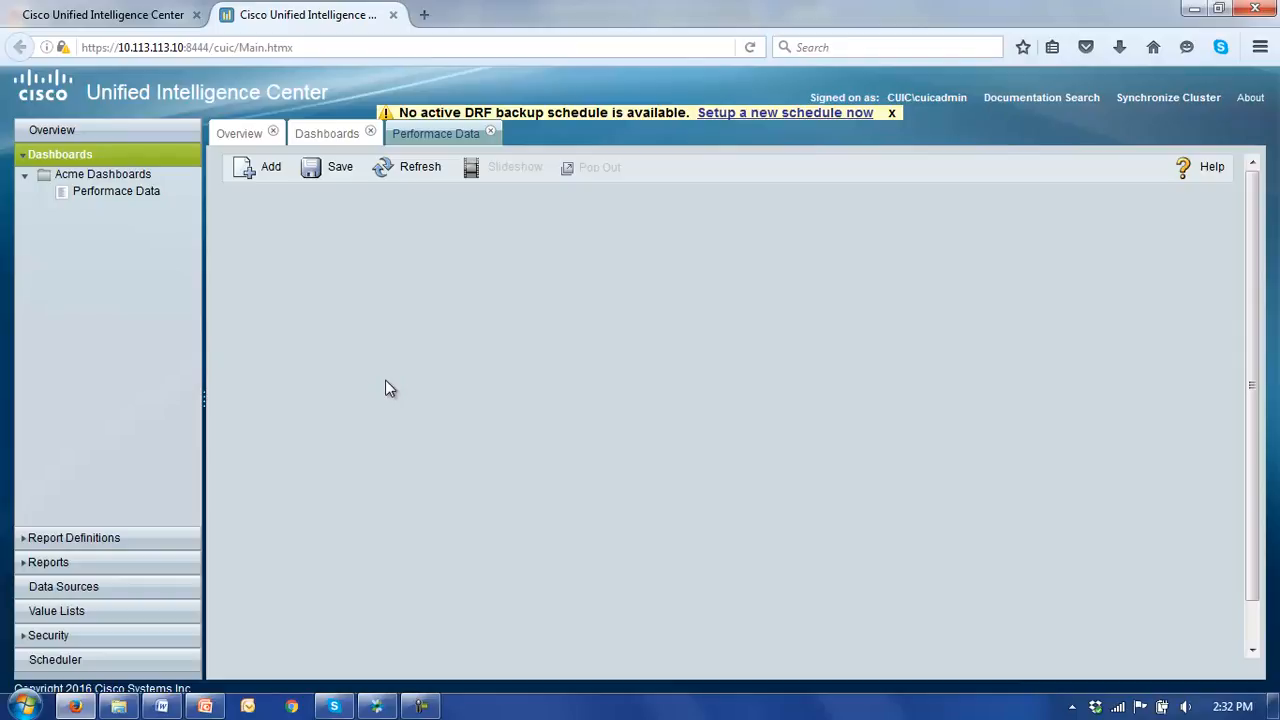
pyautogui.click(258, 172)
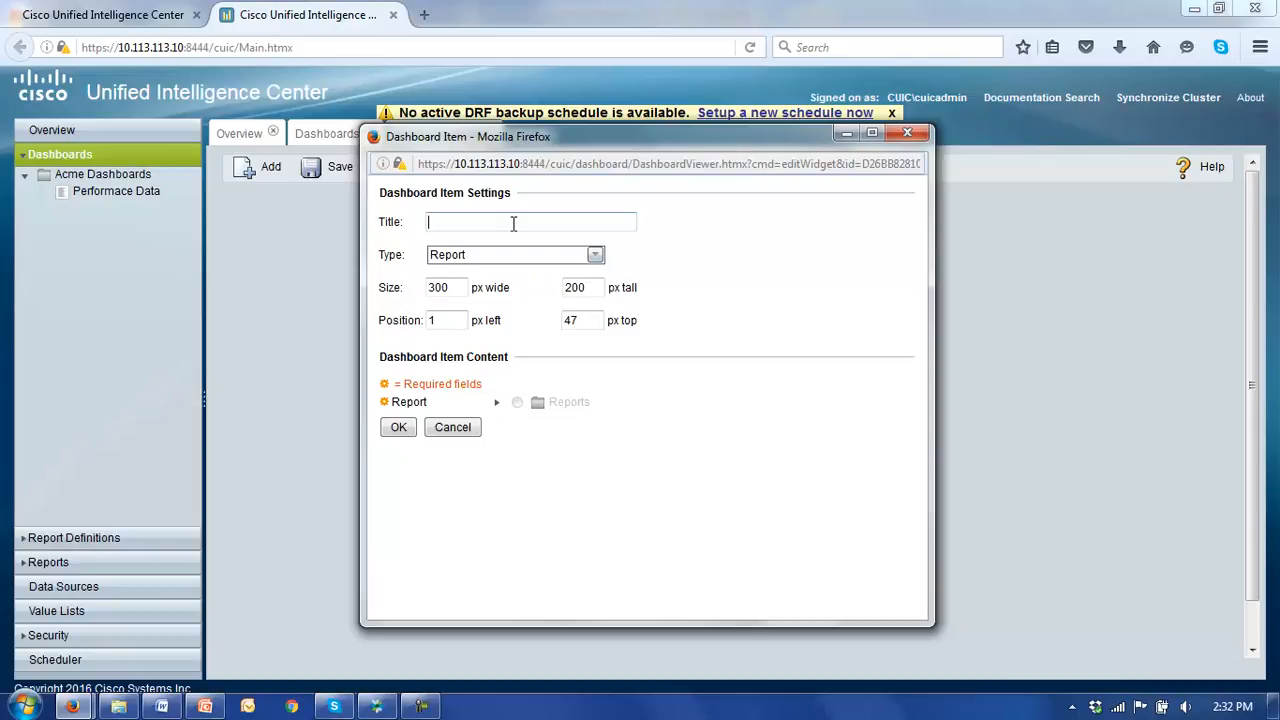
pyautogui.write('Servic')
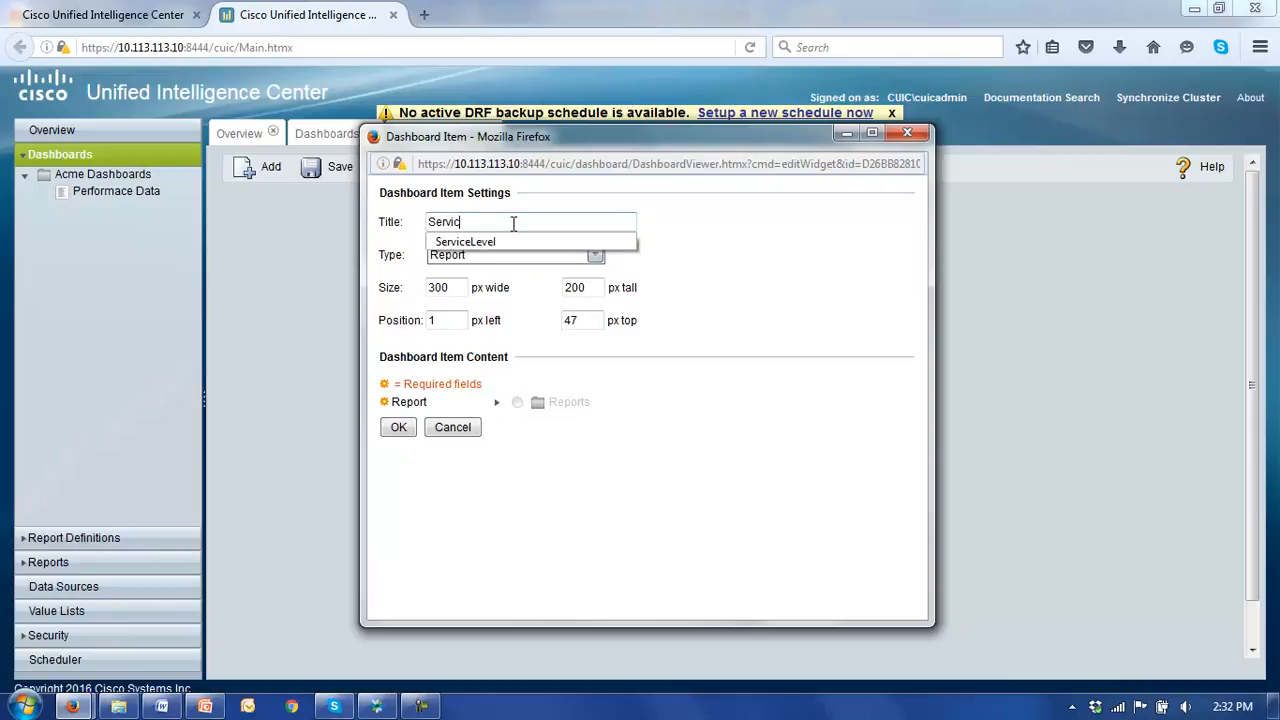
pyautogui.write('eLevel')
pyautogui.click(479, 255)
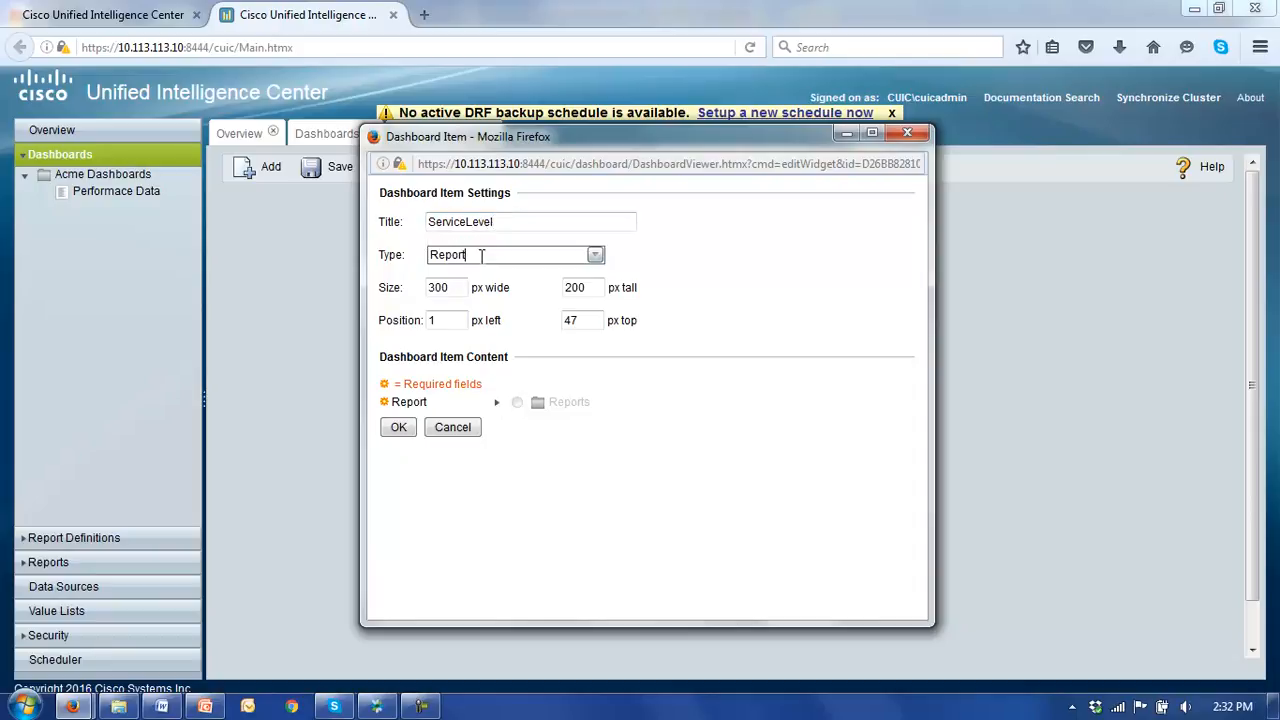
# Assign the ServiceLevel view of the ServiceLevel report in Acme Reports to the item, add it, and enlarge its panel mainly in width.
pyautogui.click(498, 407)
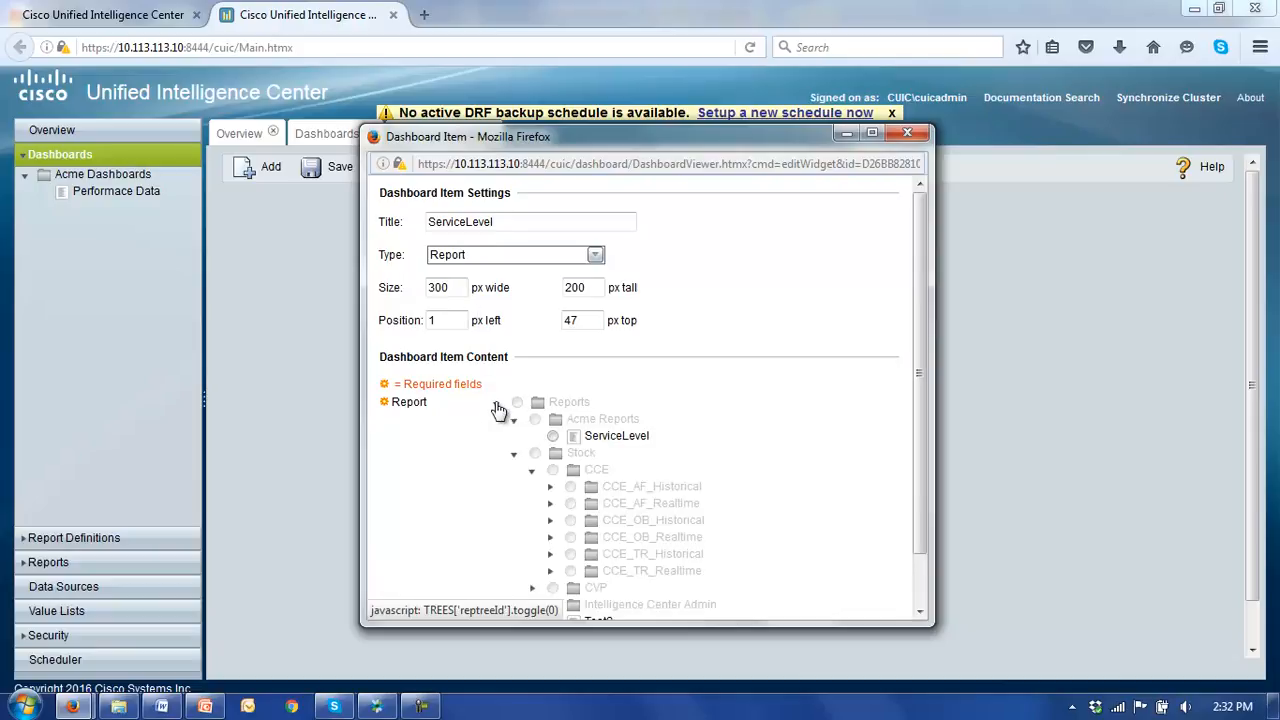
pyautogui.click(553, 438)
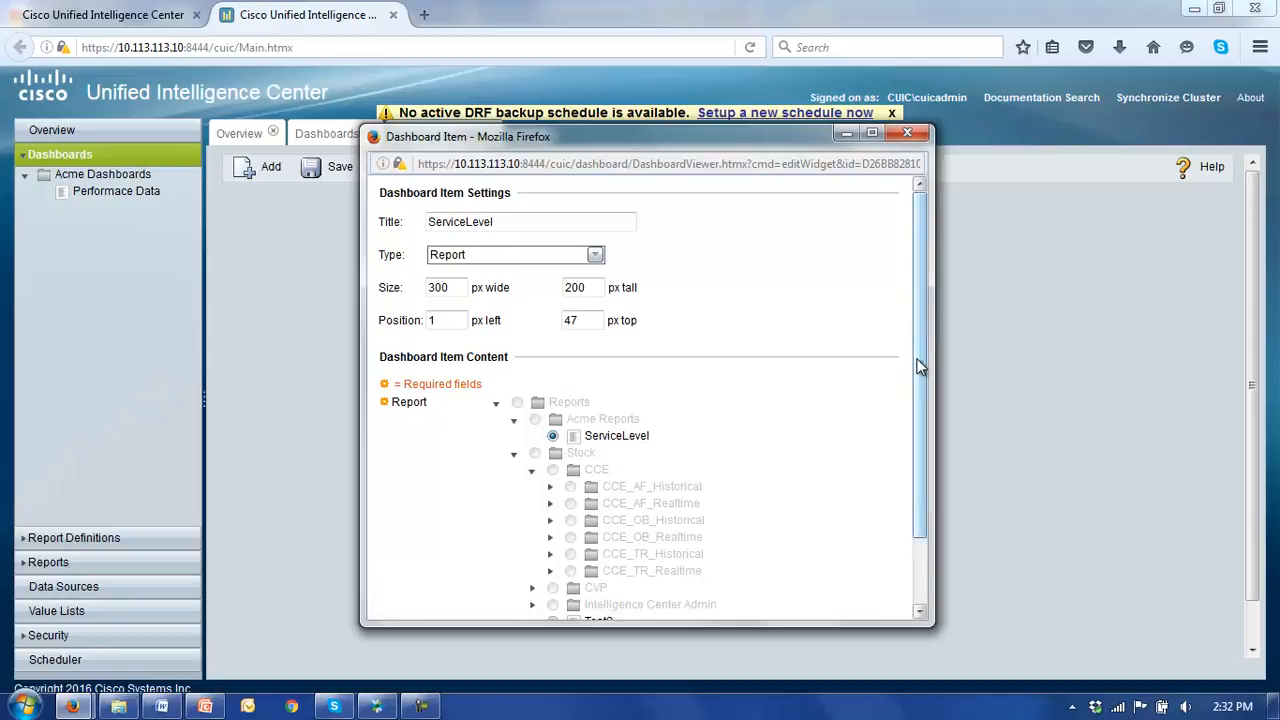
pyautogui.moveTo(920, 367); pyautogui.dragTo(920, 471)
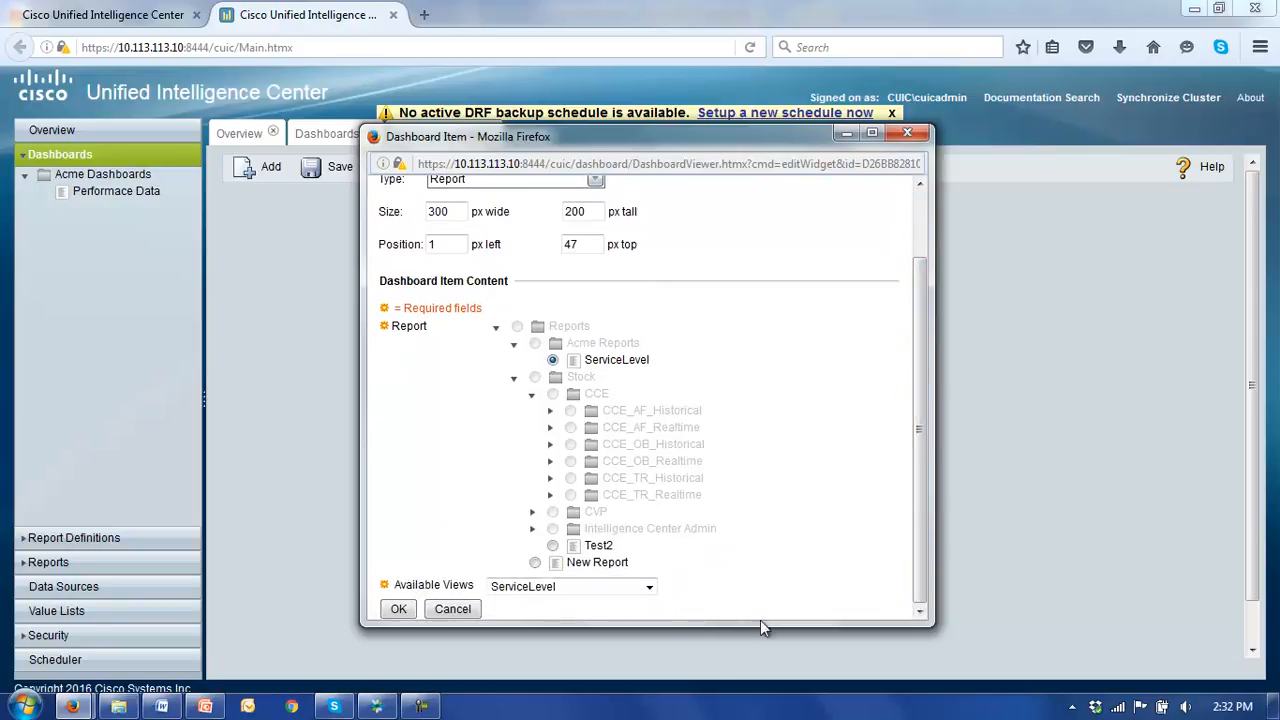
pyautogui.click(649, 588)
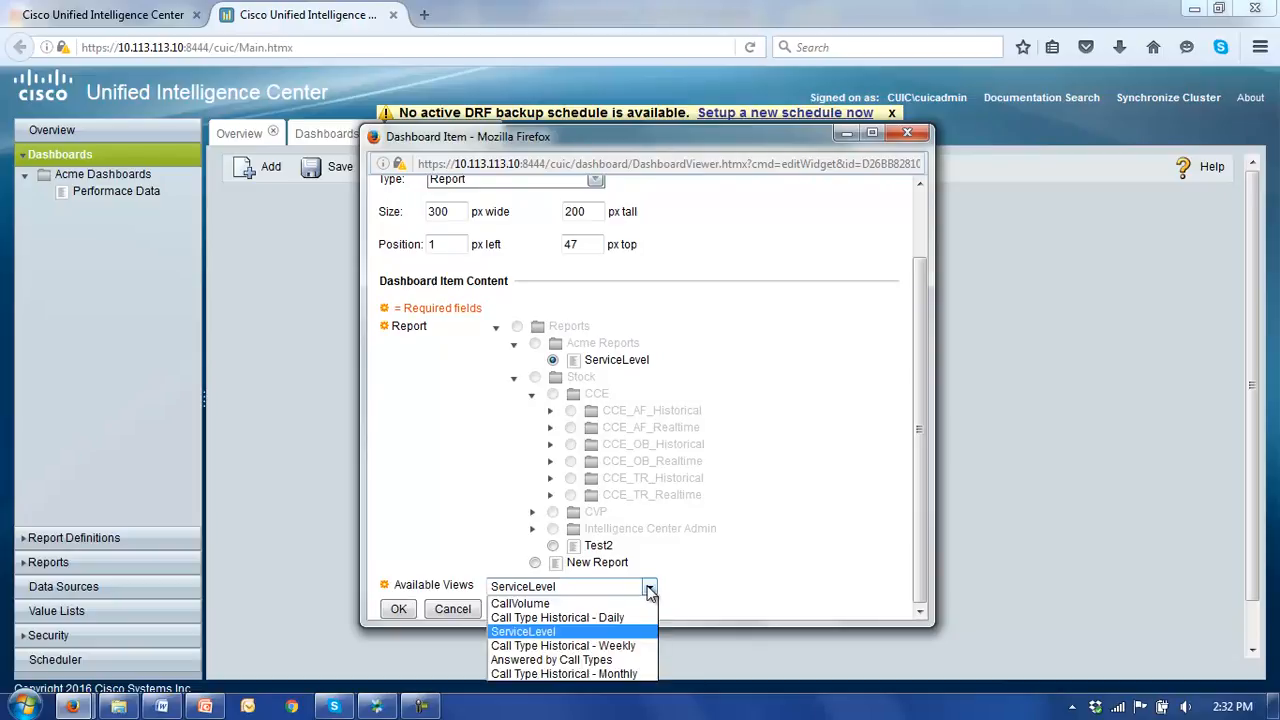
pyautogui.click(534, 631)
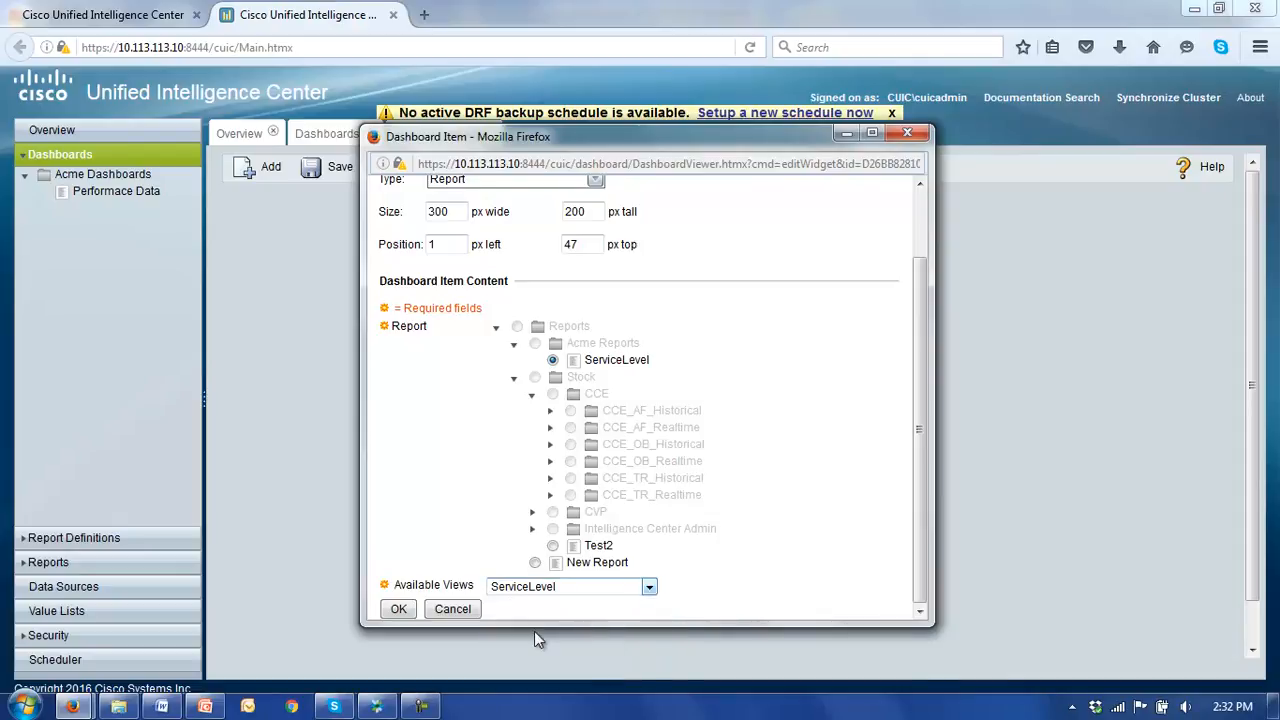
pyautogui.click(397, 610)
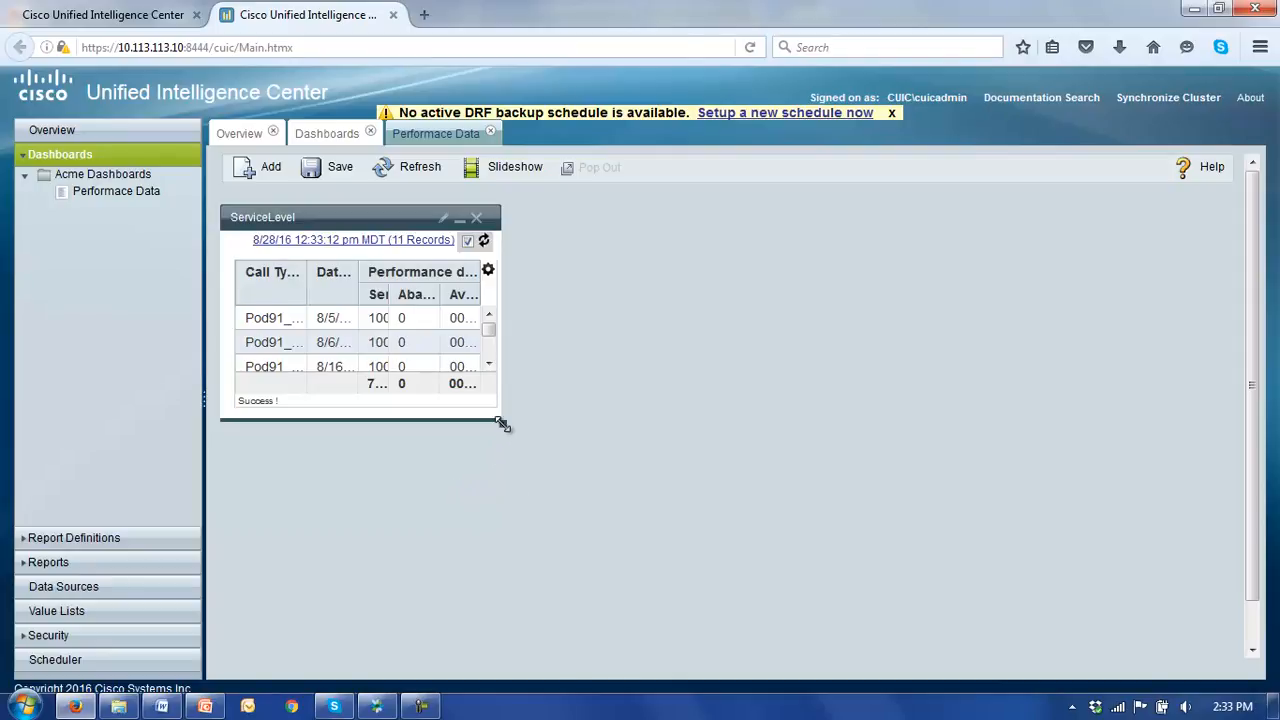
pyautogui.moveTo(501, 424); pyautogui.dragTo(686, 458)
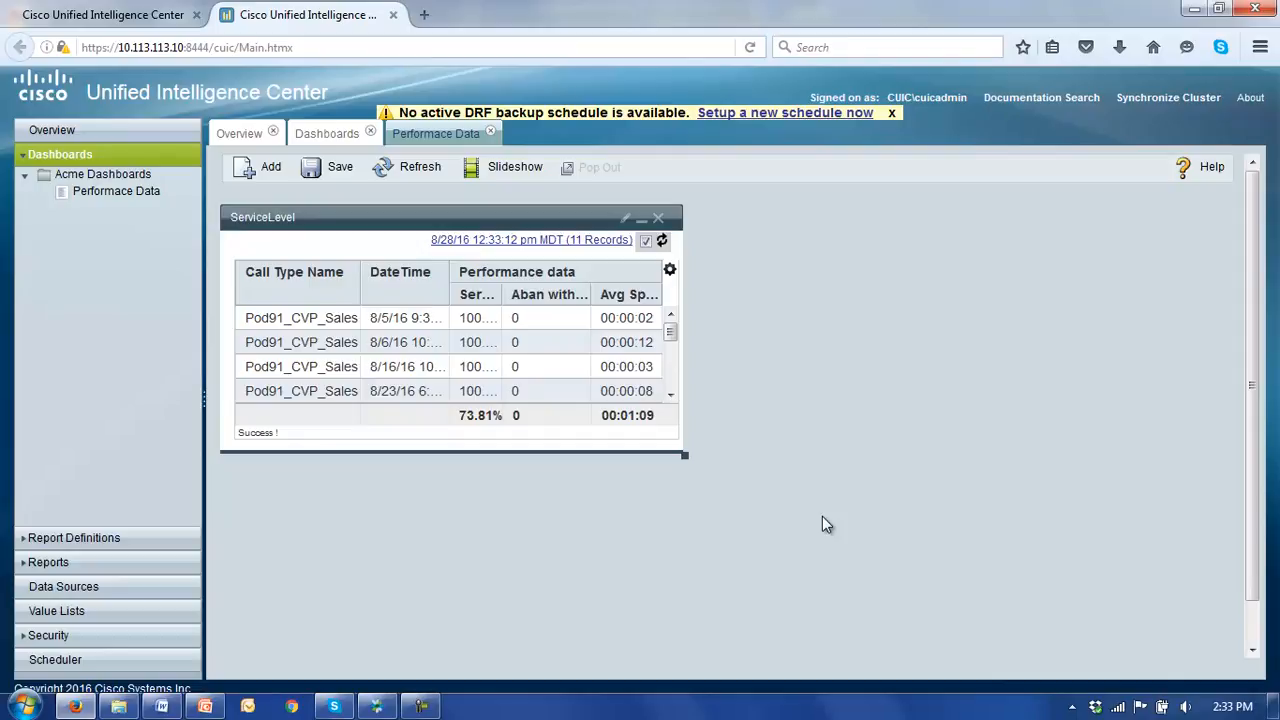
# Add a dashboard item titled CallVolume using the CallVolume view of the ServiceLevel report in Acme Reports.
pyautogui.click(255, 173)
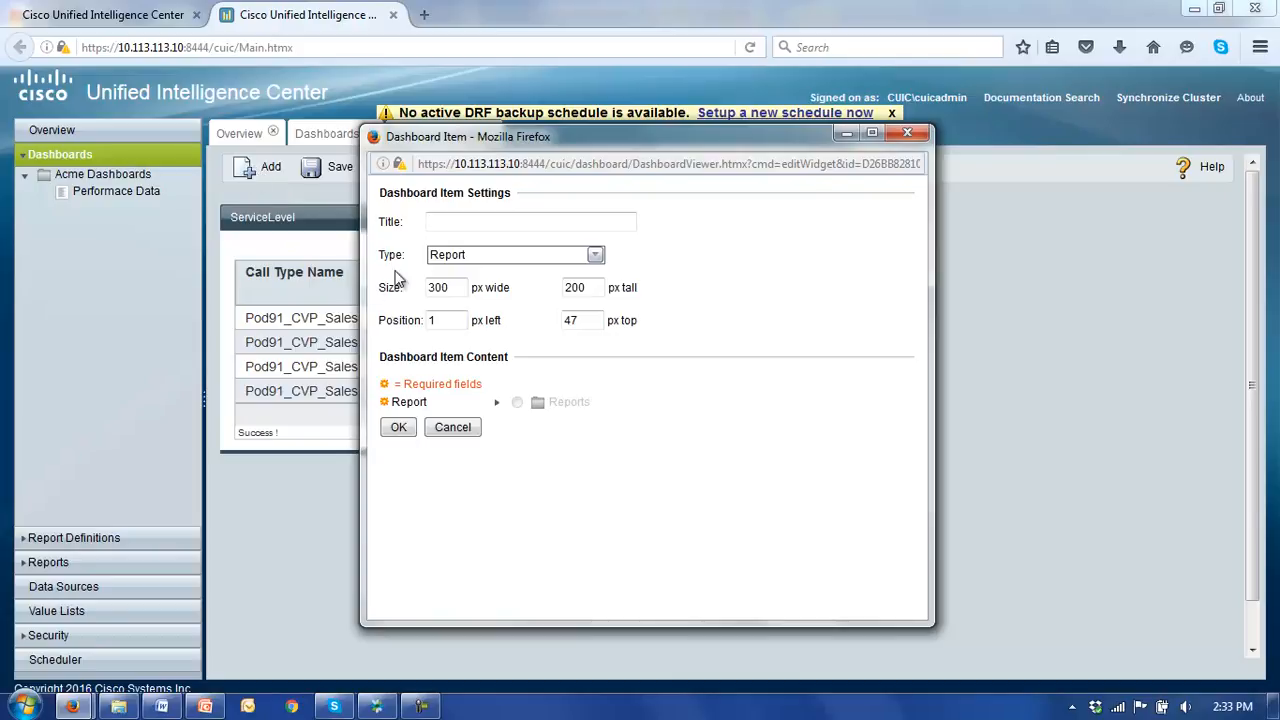
pyautogui.click(465, 221)
pyautogui.write('CallVolume')
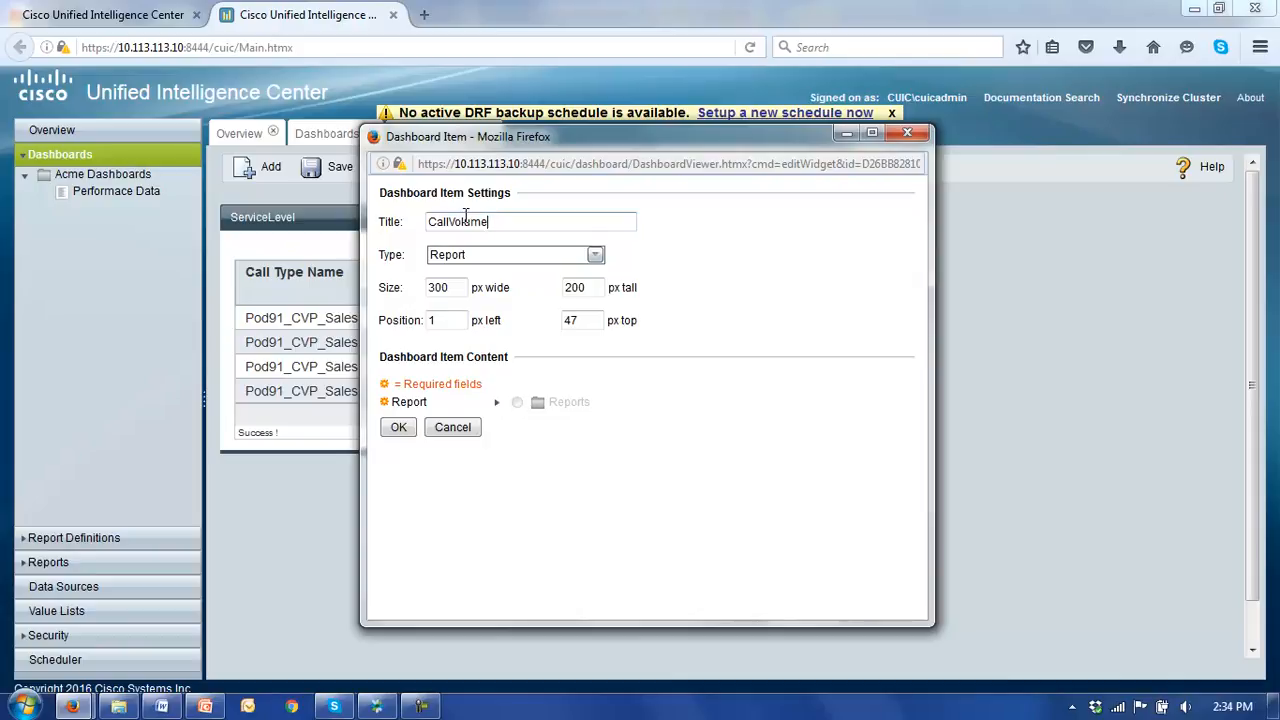
pyautogui.click(499, 404)
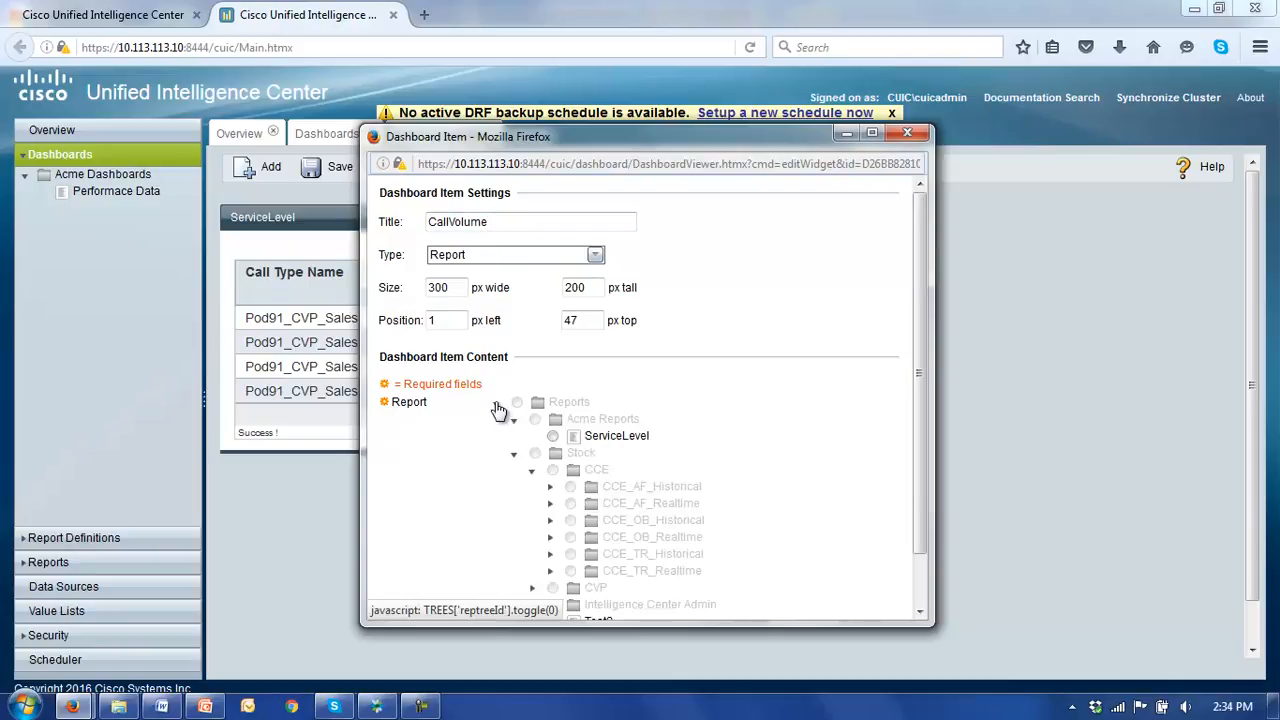
pyautogui.click(553, 438)
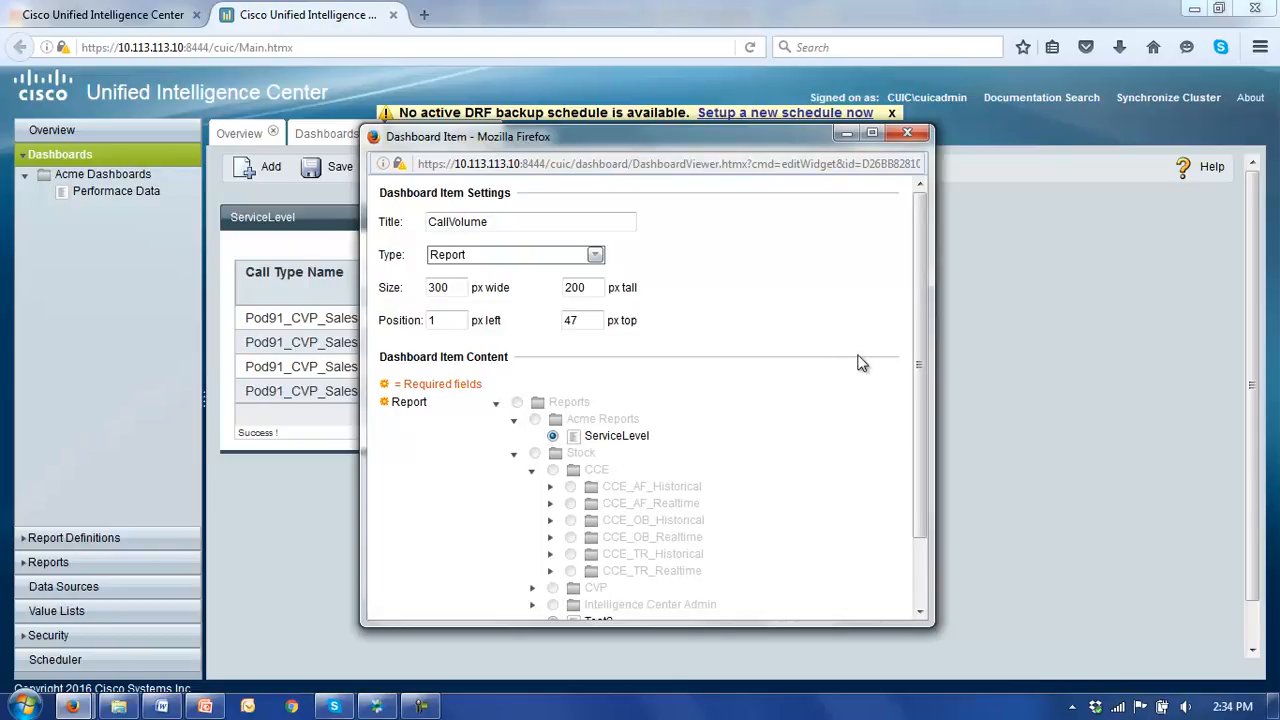
pyautogui.moveTo(919, 339); pyautogui.dragTo(954, 482)
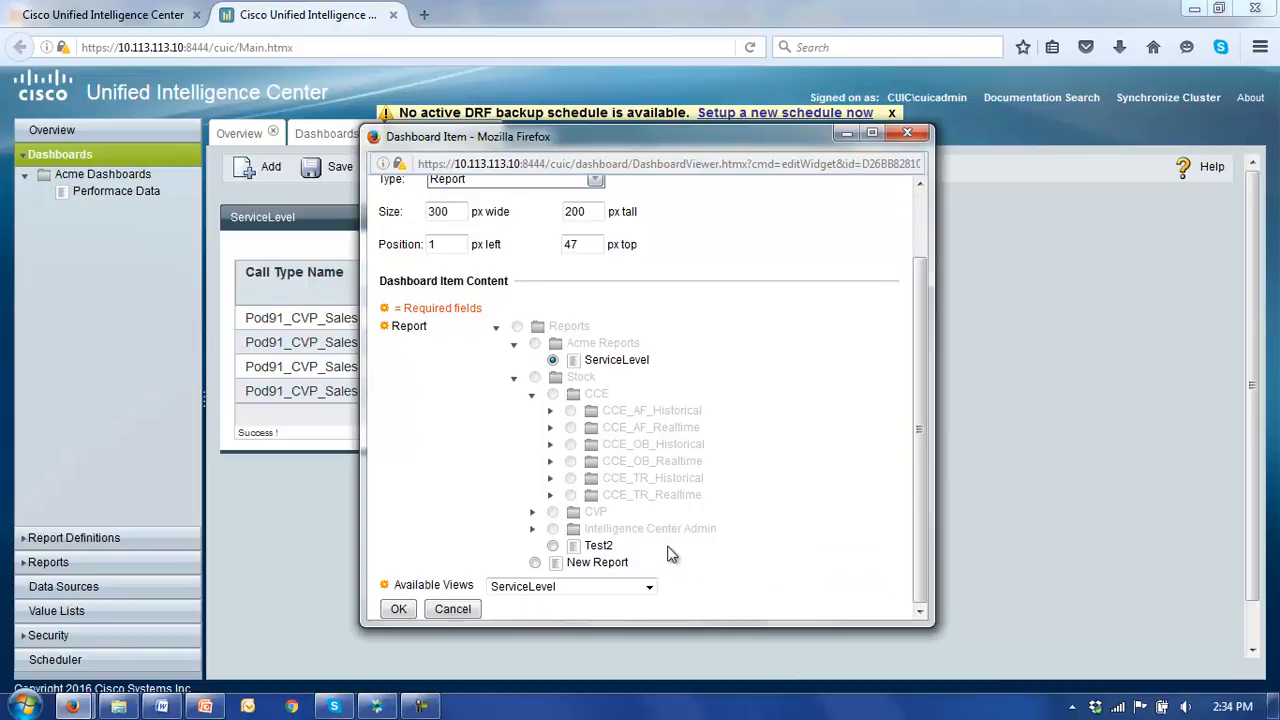
pyautogui.click(649, 587)
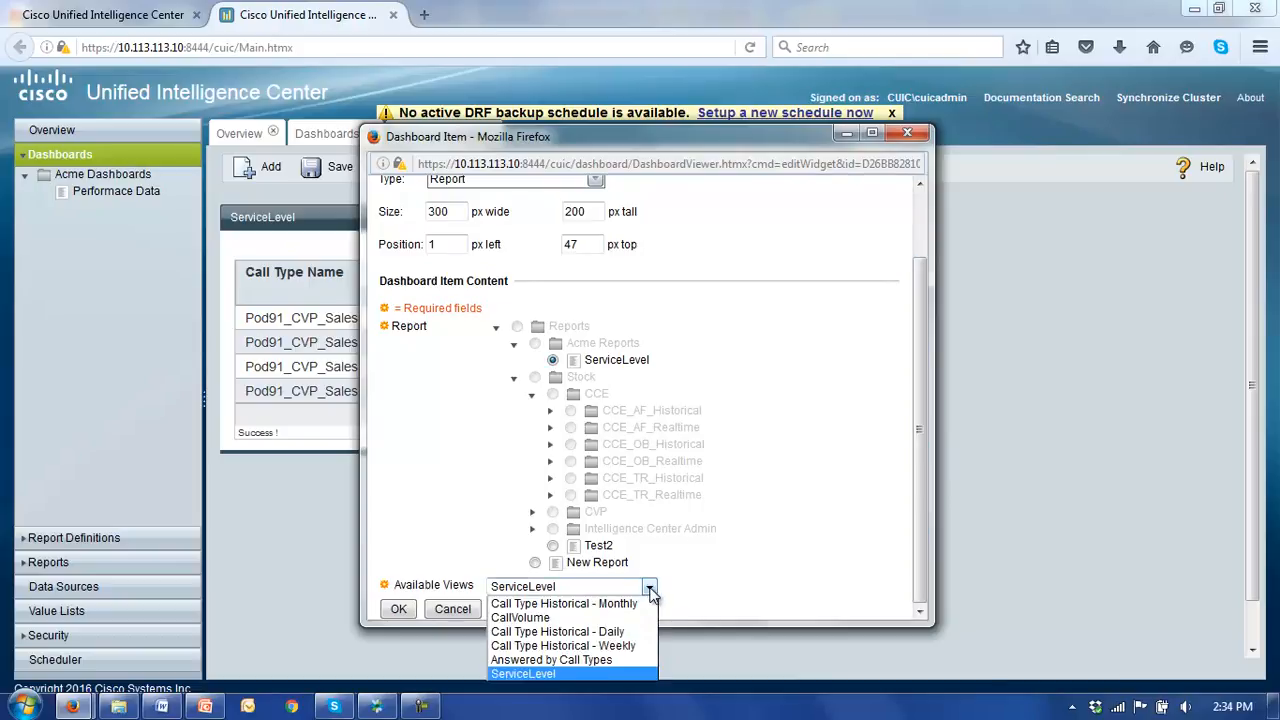
pyautogui.click(520, 618)
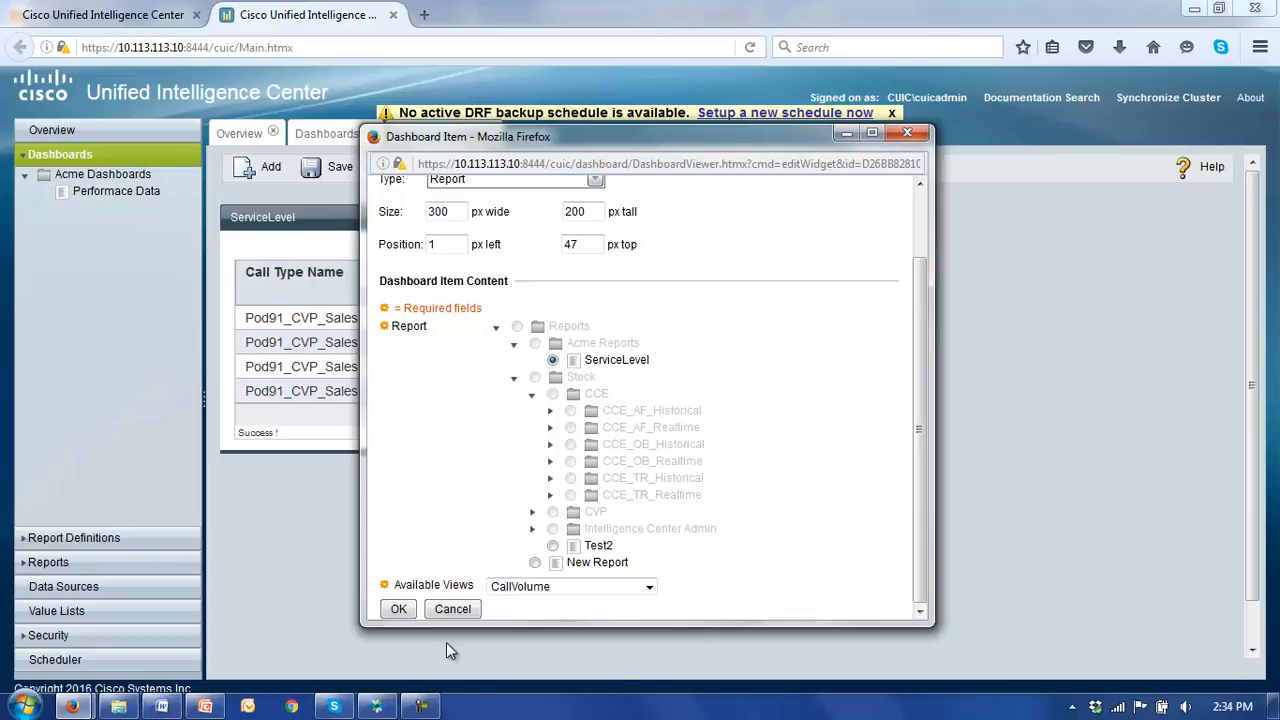
pyautogui.click(397, 611)
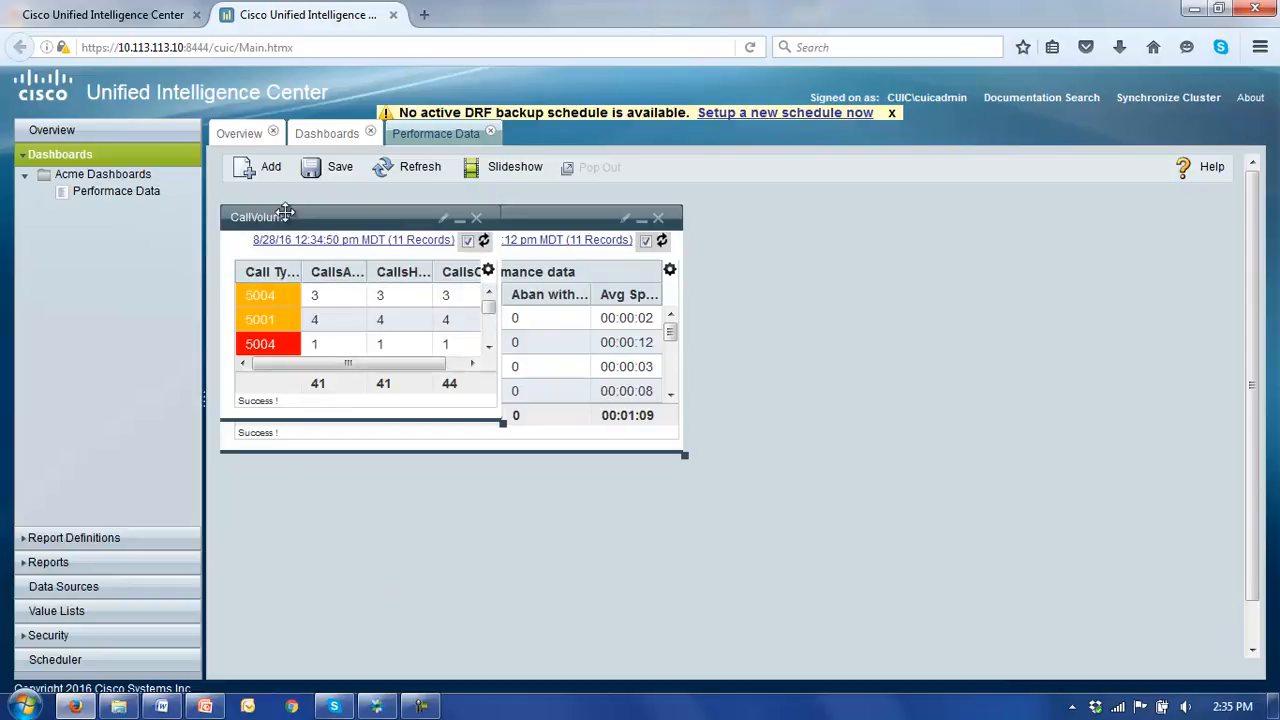
# Place the CallVolume panel to the right of the ServiceLevel panel and enlarge it to about the same size.
pyautogui.moveTo(305, 217); pyautogui.dragTo(802, 214)
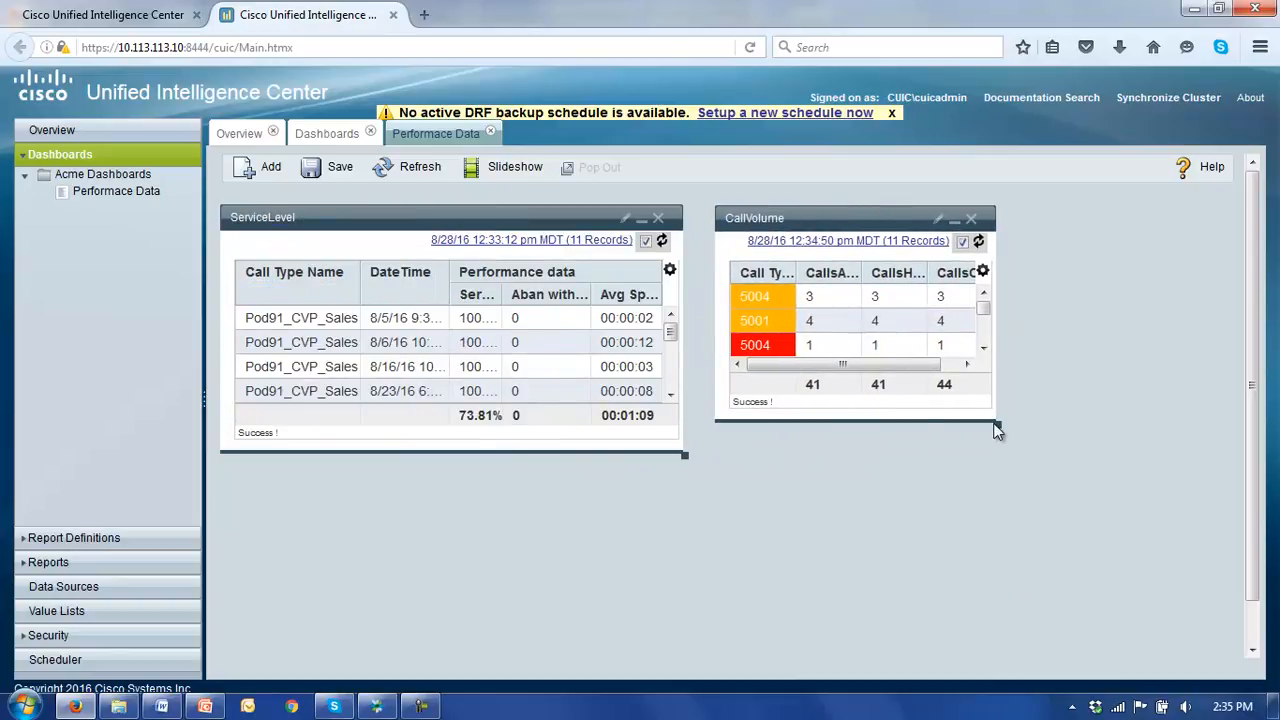
pyautogui.moveTo(996, 423); pyautogui.dragTo(1138, 458)
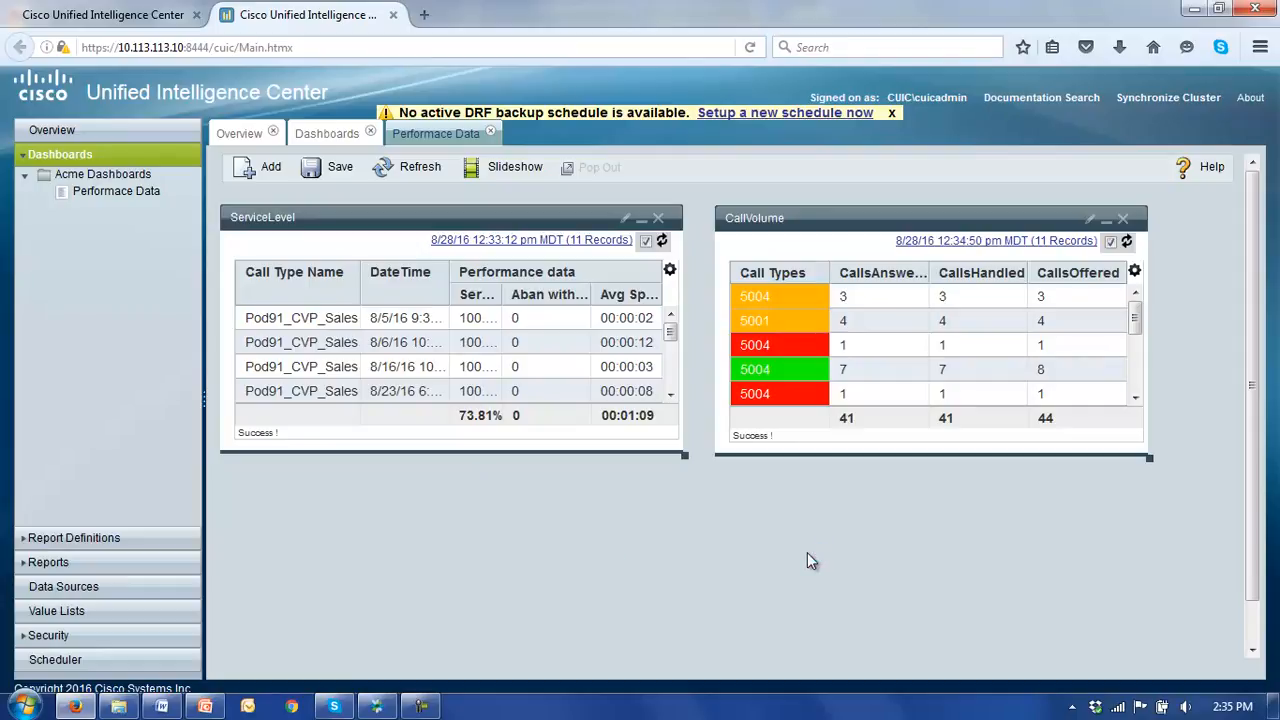
# Add a Sticky Note item titled StickNote to the dashboard with the content "Lunch cancelled today".
pyautogui.click(257, 170)
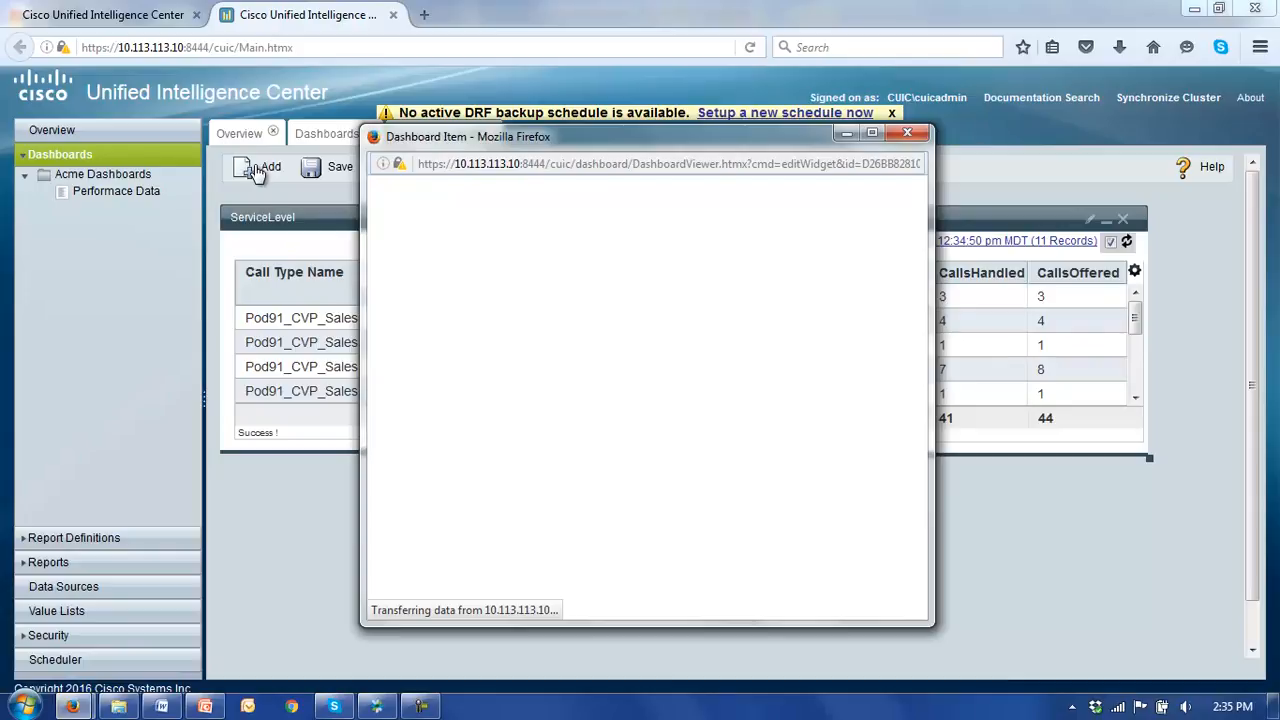
pyautogui.click(436, 220)
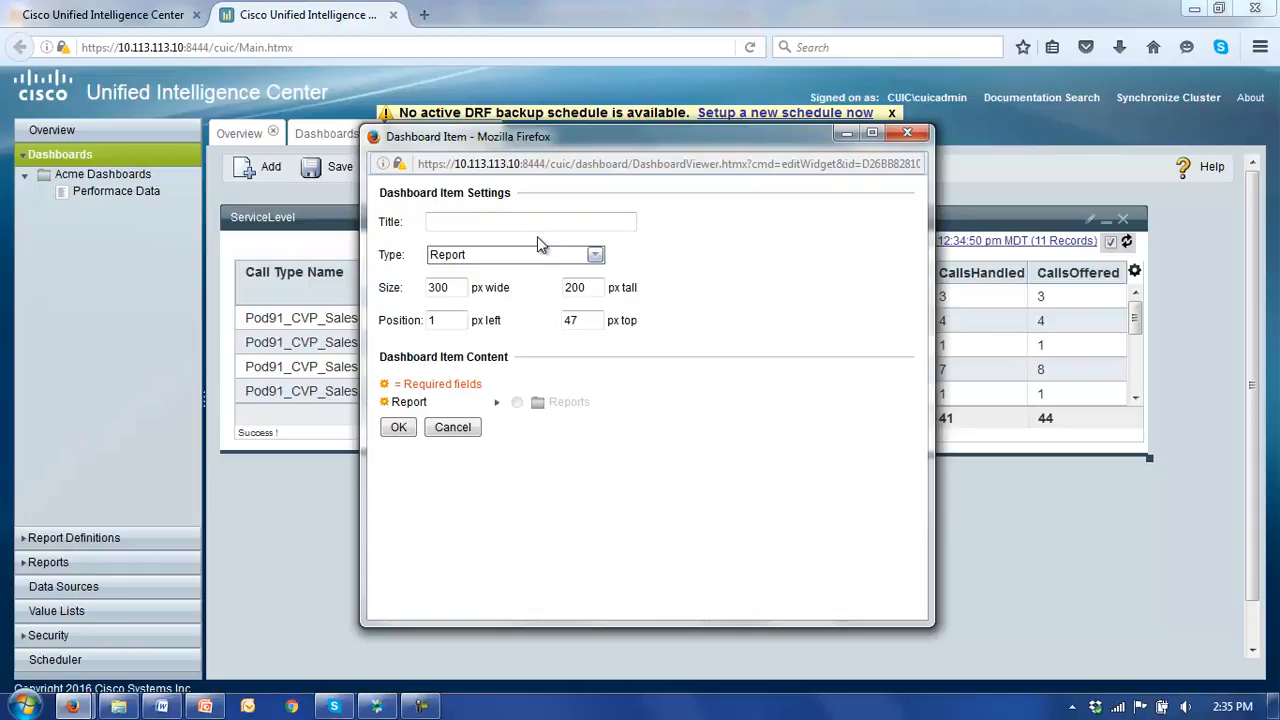
pyautogui.write('Stick')
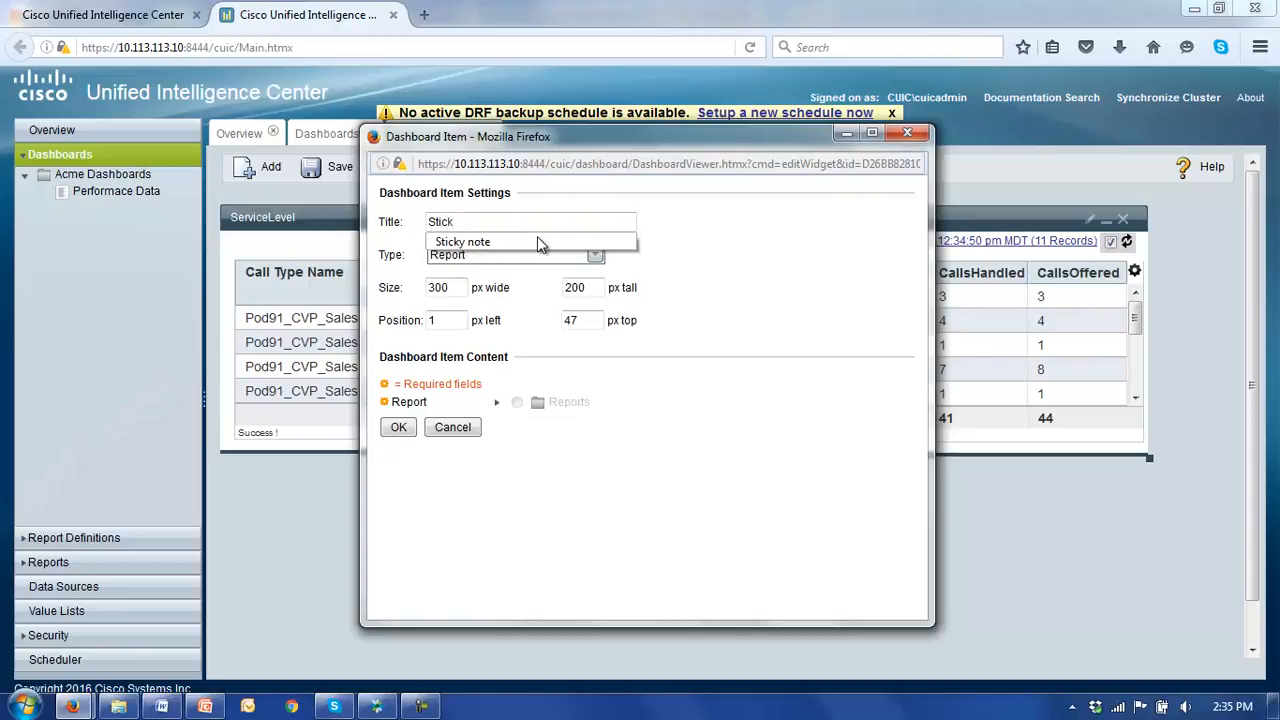
pyautogui.write('Note')
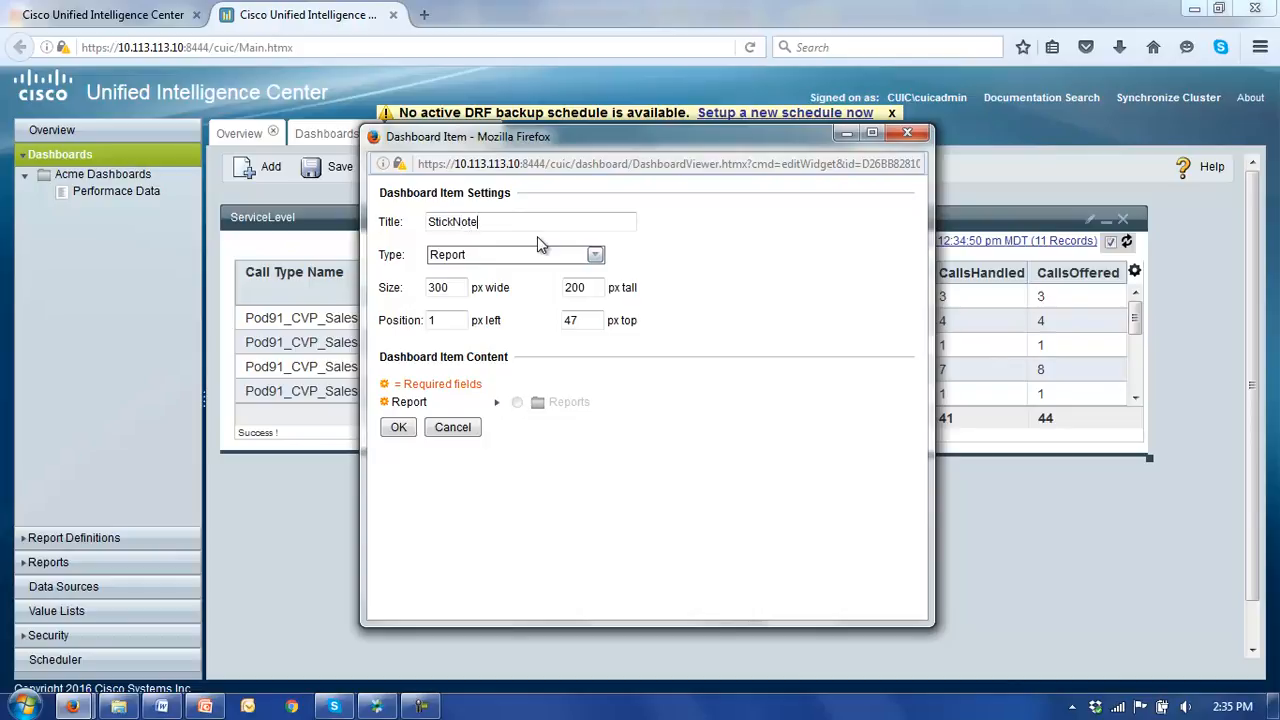
pyautogui.click(596, 258)
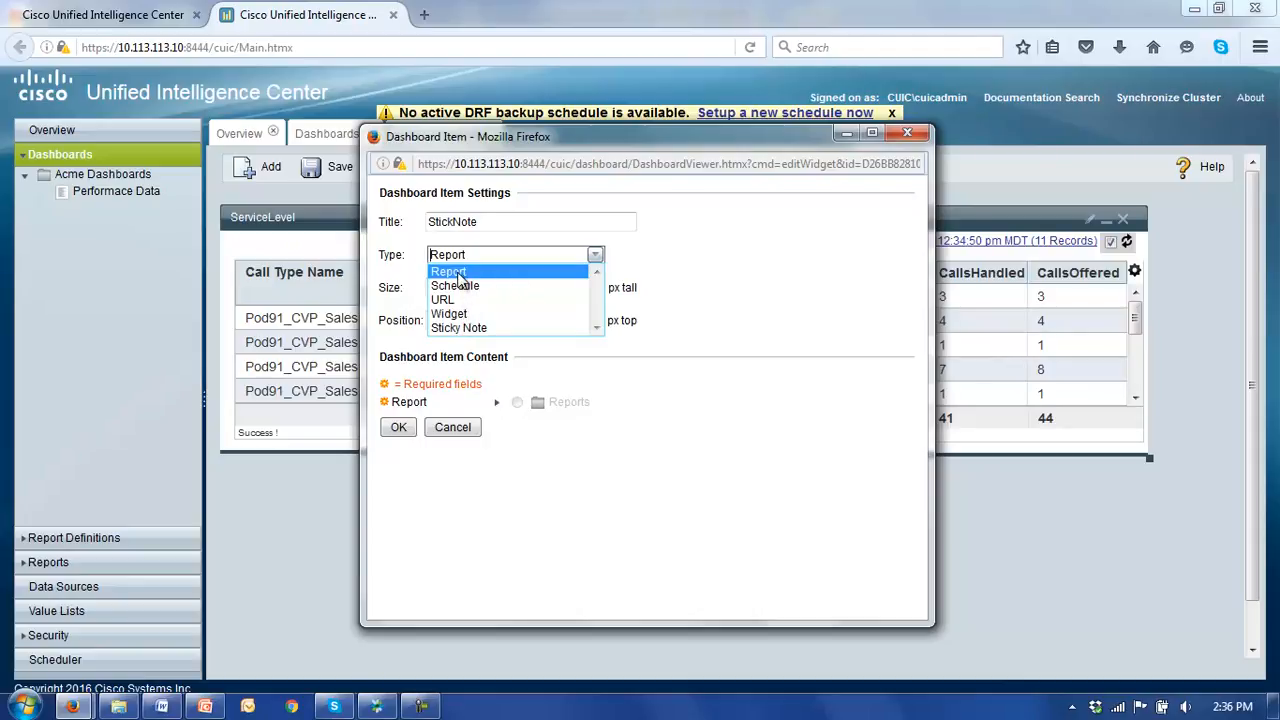
pyautogui.click(456, 328)
pyautogui.click(510, 419)
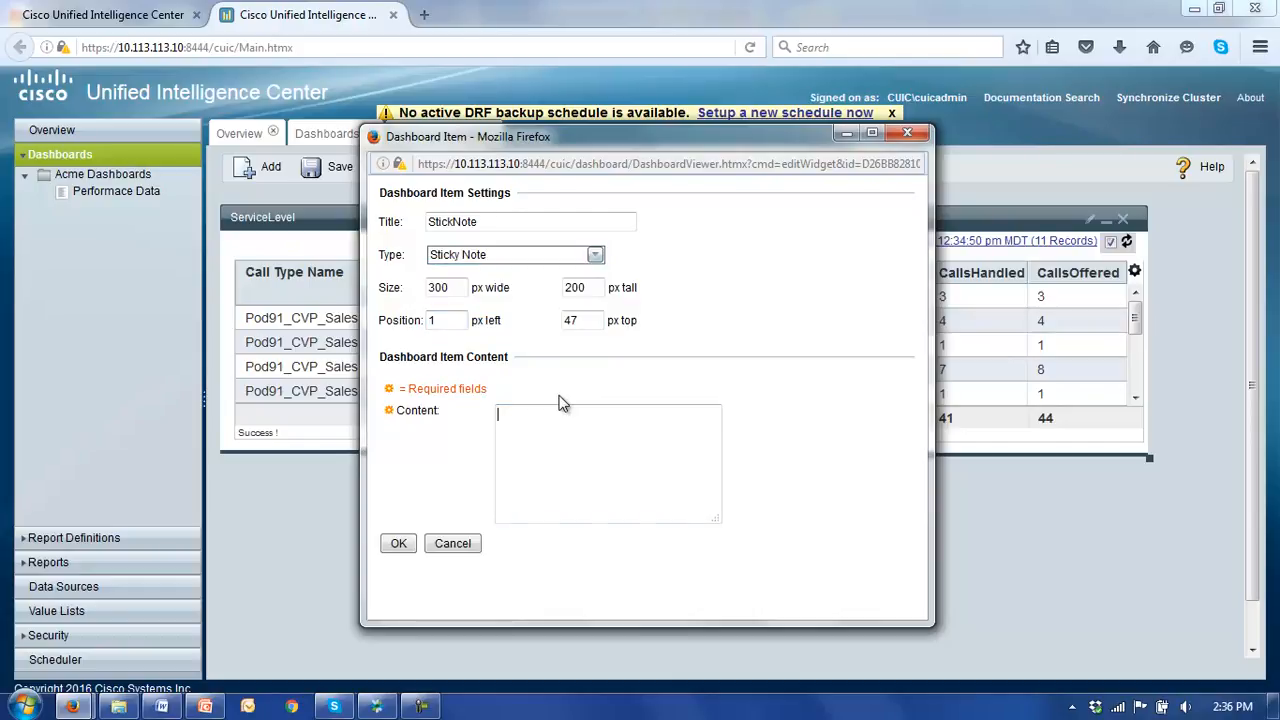
pyautogui.write('Lunch cancelled today')
pyautogui.click(399, 545)
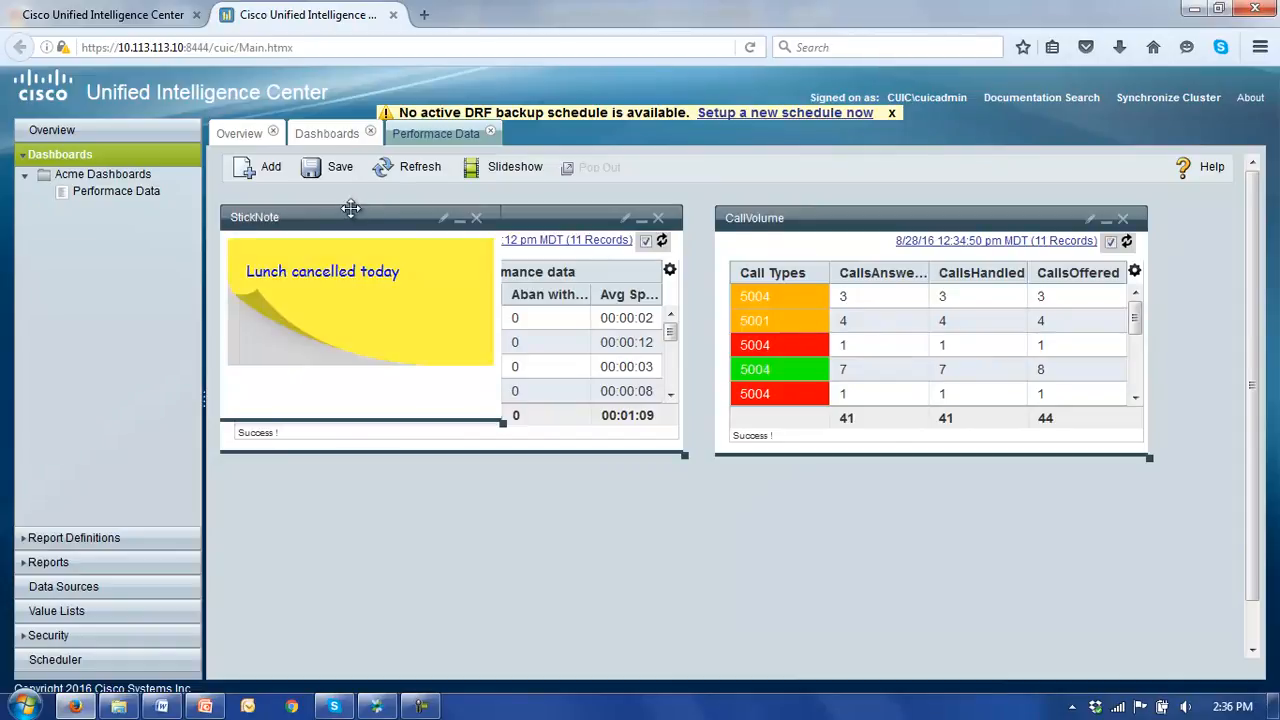
# Move the StickNote panel below the ServiceLevel and CallVolume panels, centred between them.
pyautogui.moveTo(350, 210); pyautogui.dragTo(714, 483)
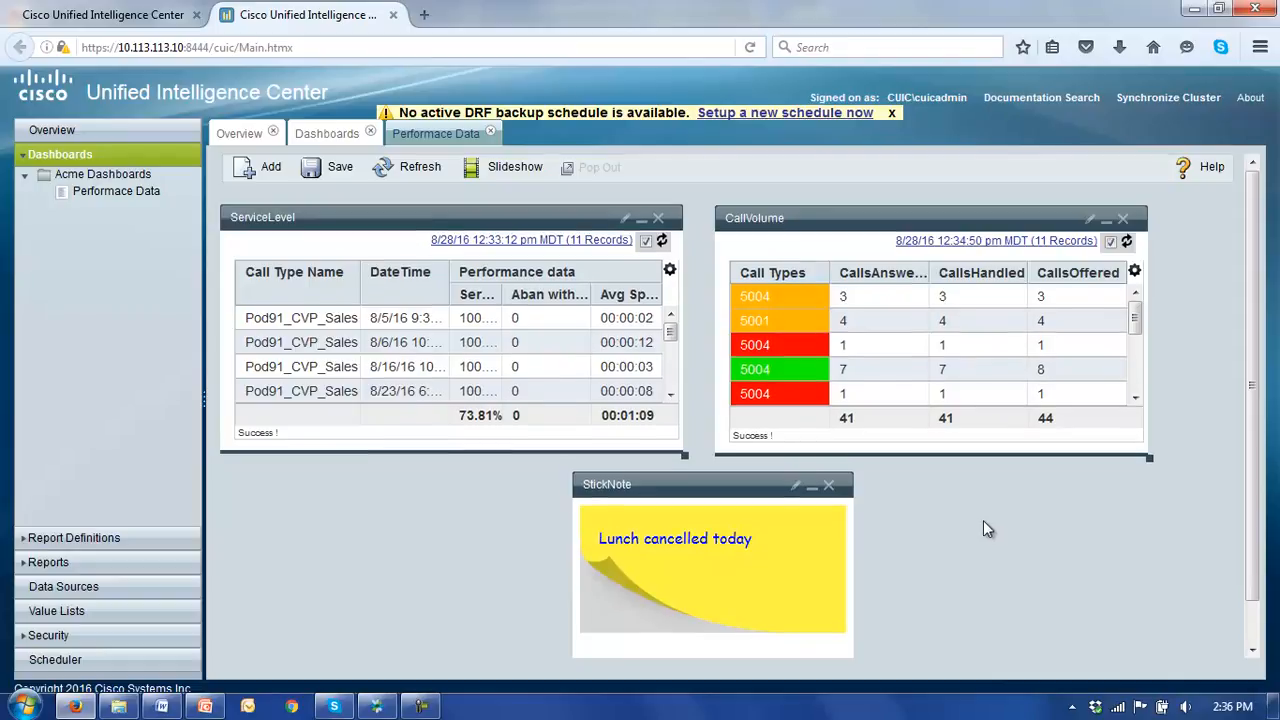
pyautogui.scroll(-1, 983, 520)
pyautogui.scroll(1, 983, 529)
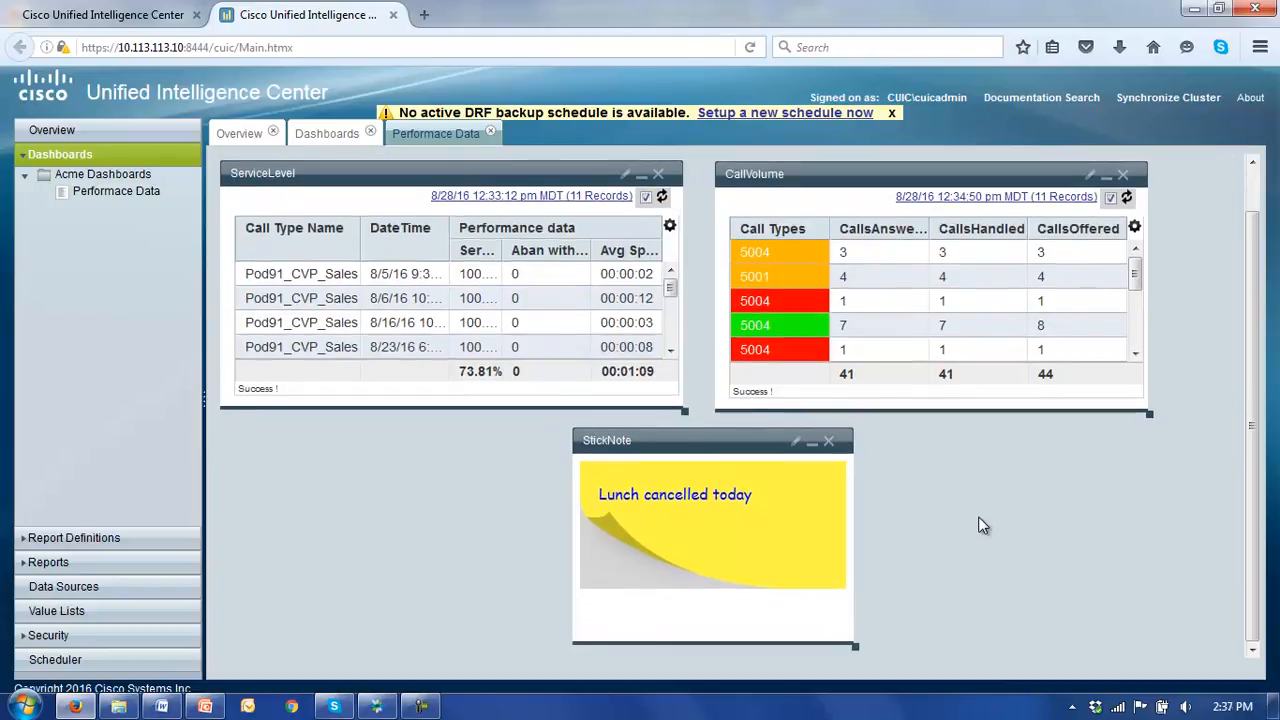
pyautogui.scroll(-1, 980, 526)
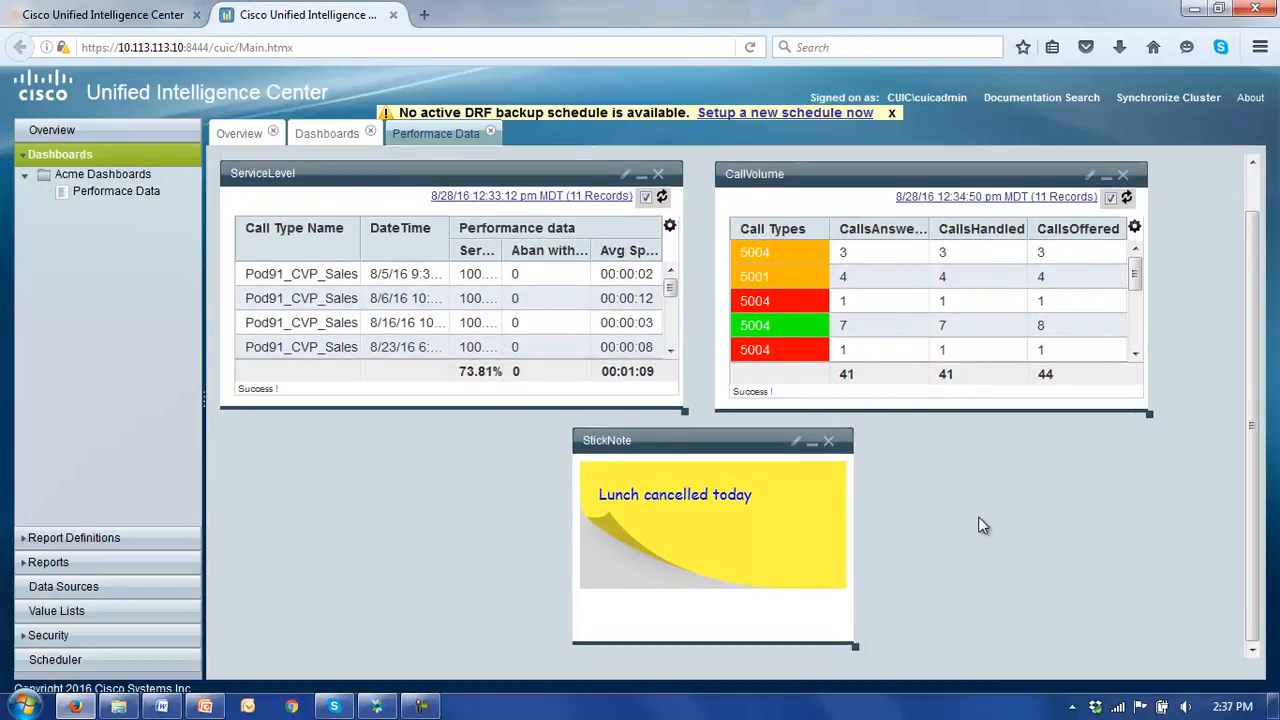
pyautogui.scroll(1, 980, 526)
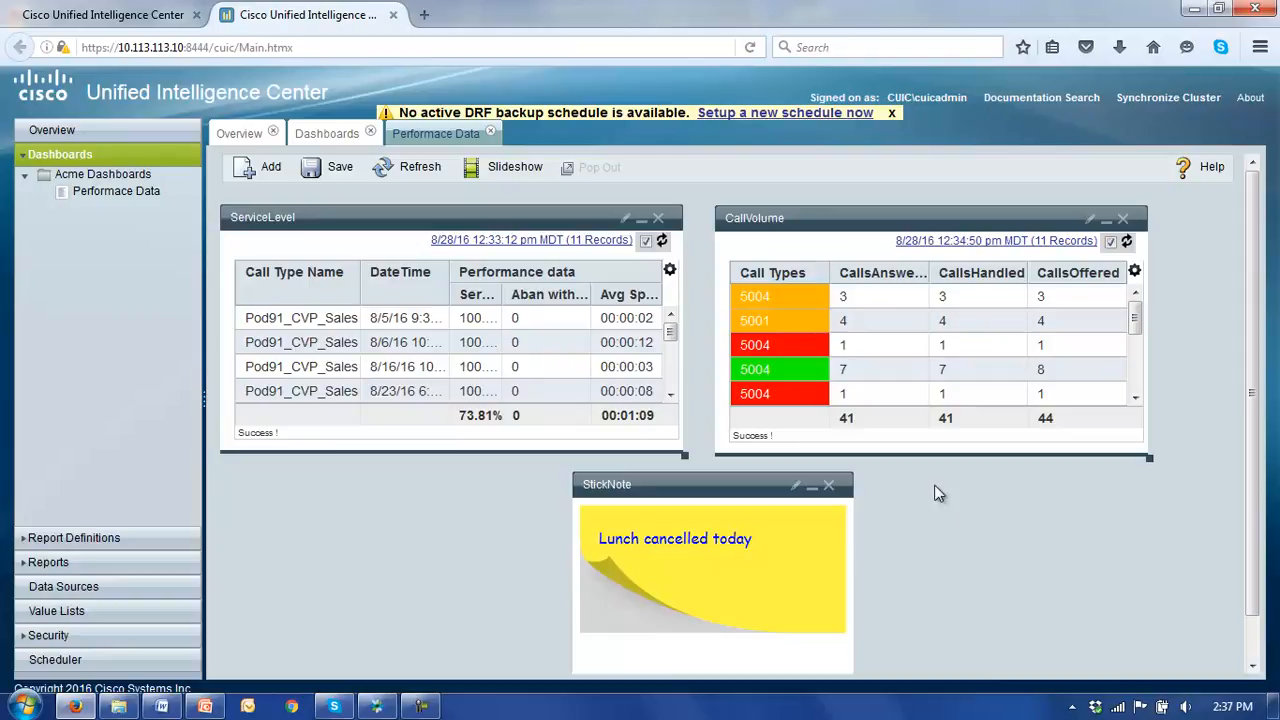
# Bring up the Html Link settings of the Performace Data dashboard in Acme Dashboards and copy its permalink.
pyautogui.click(333, 135)
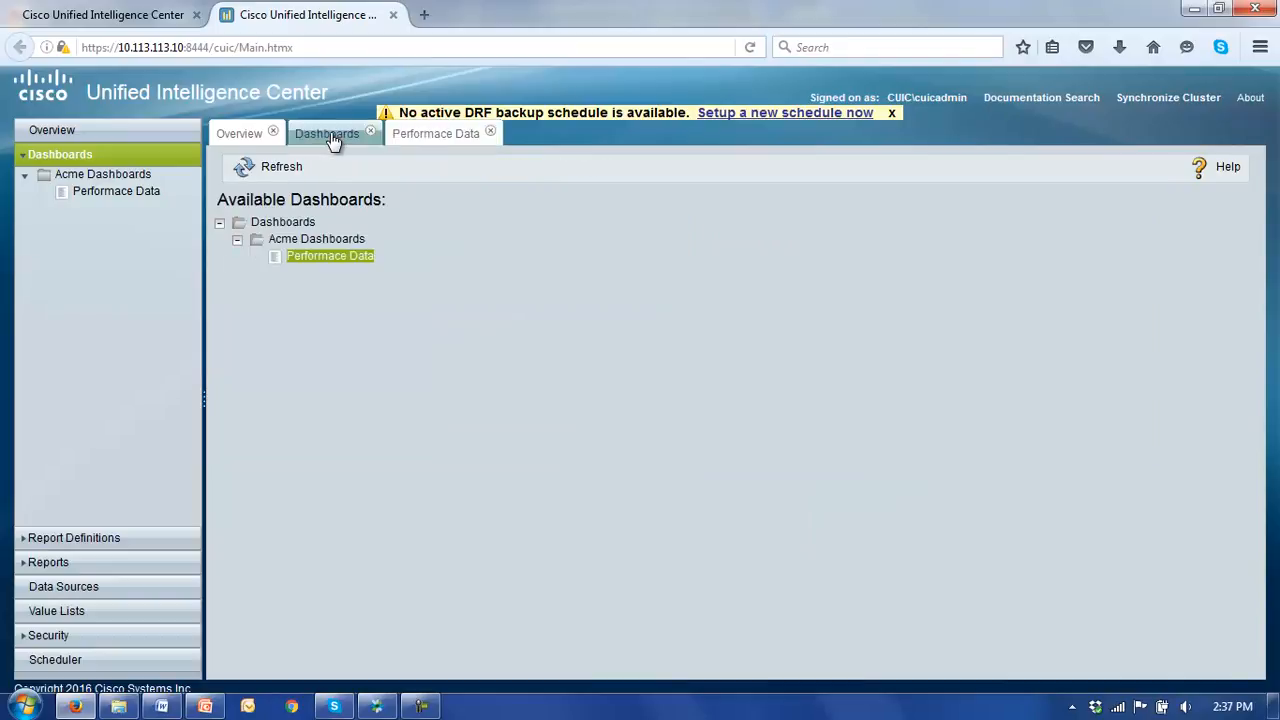
pyautogui.rightClick(323, 262)
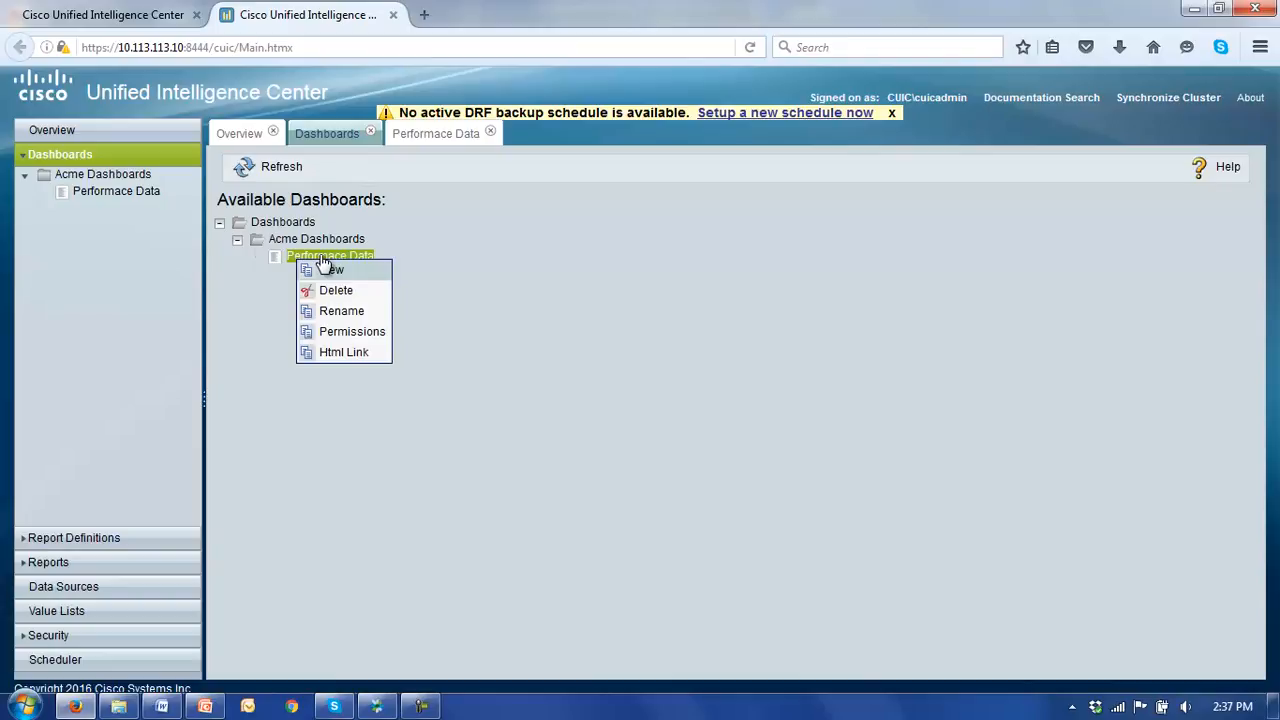
pyautogui.click(337, 354)
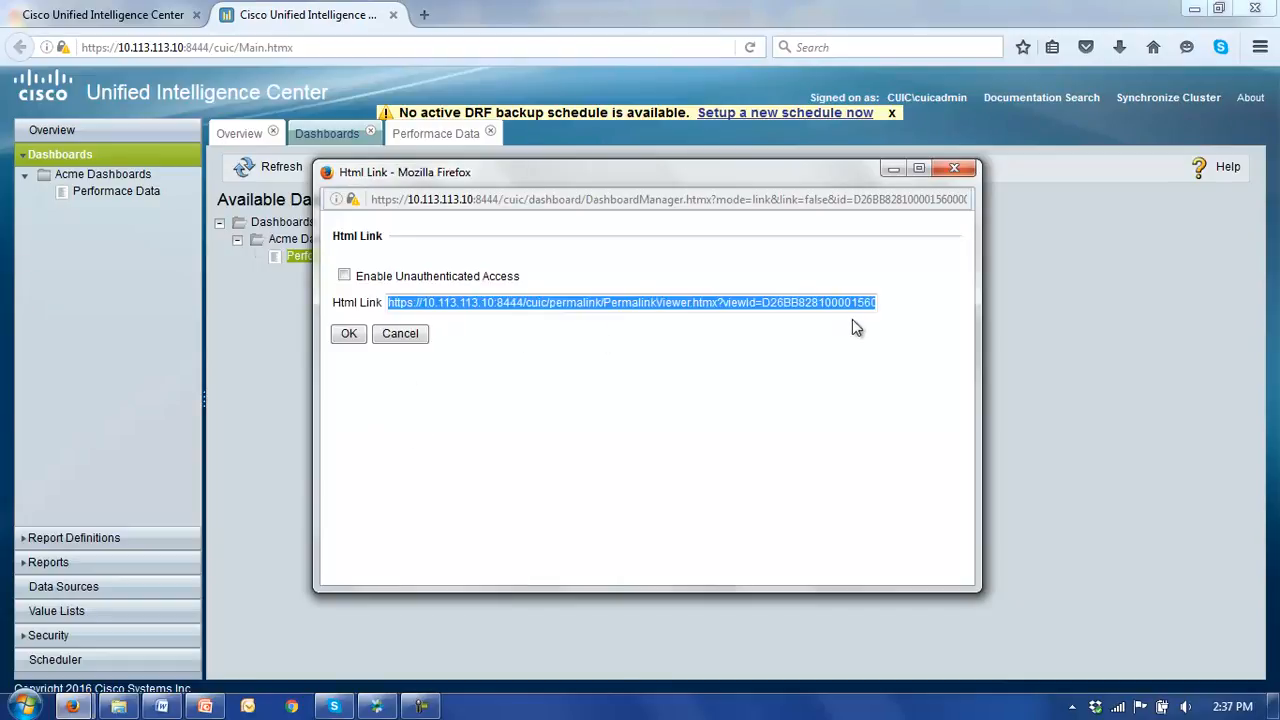
pyautogui.click(345, 277)
pyautogui.click(345, 277)
# Load the copied dashboard permalink in a new browser tab to view it, and return to the Available Dashboards list.
pyautogui.click(424, 15)
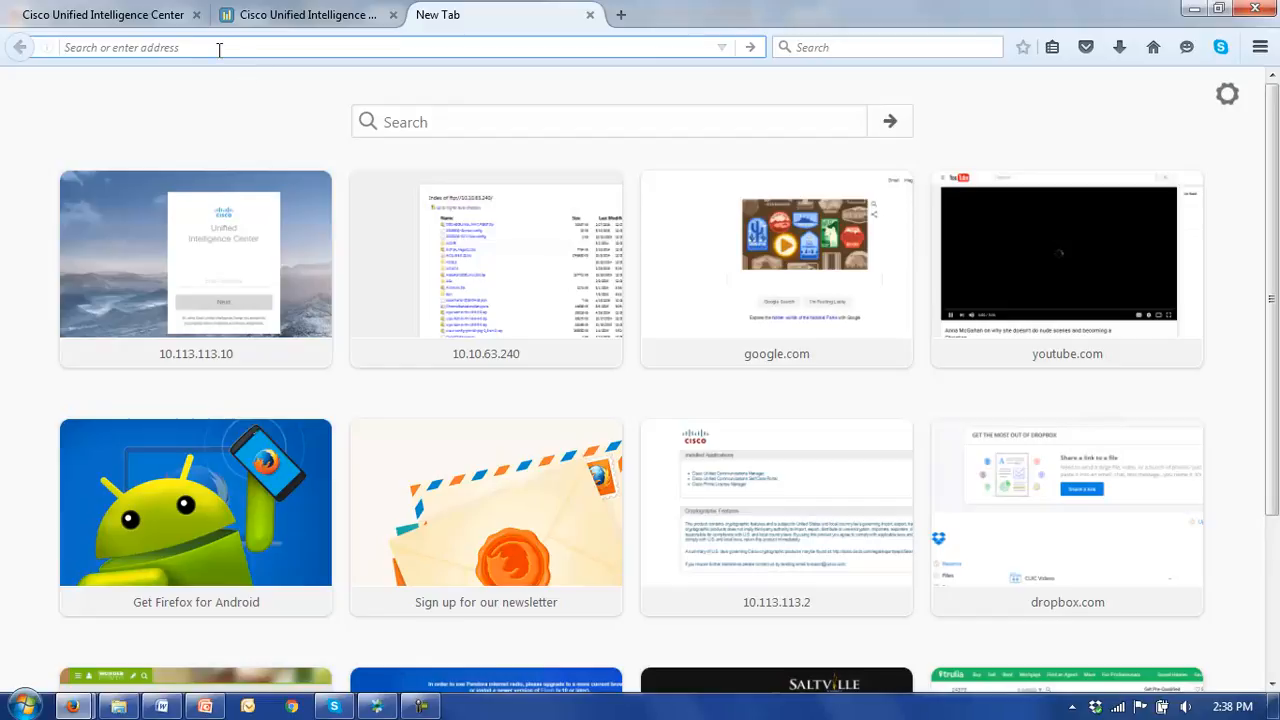
pyautogui.hotkey('ctrl', 'v')
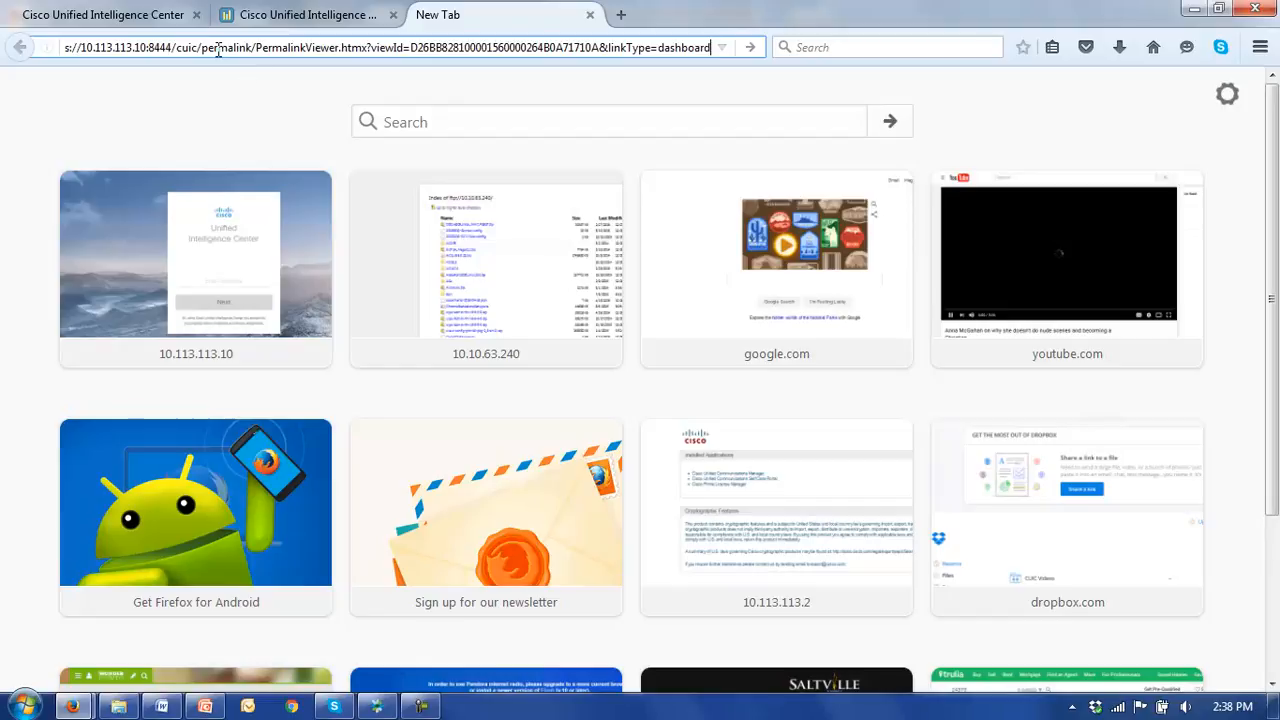
pyautogui.press('Return')
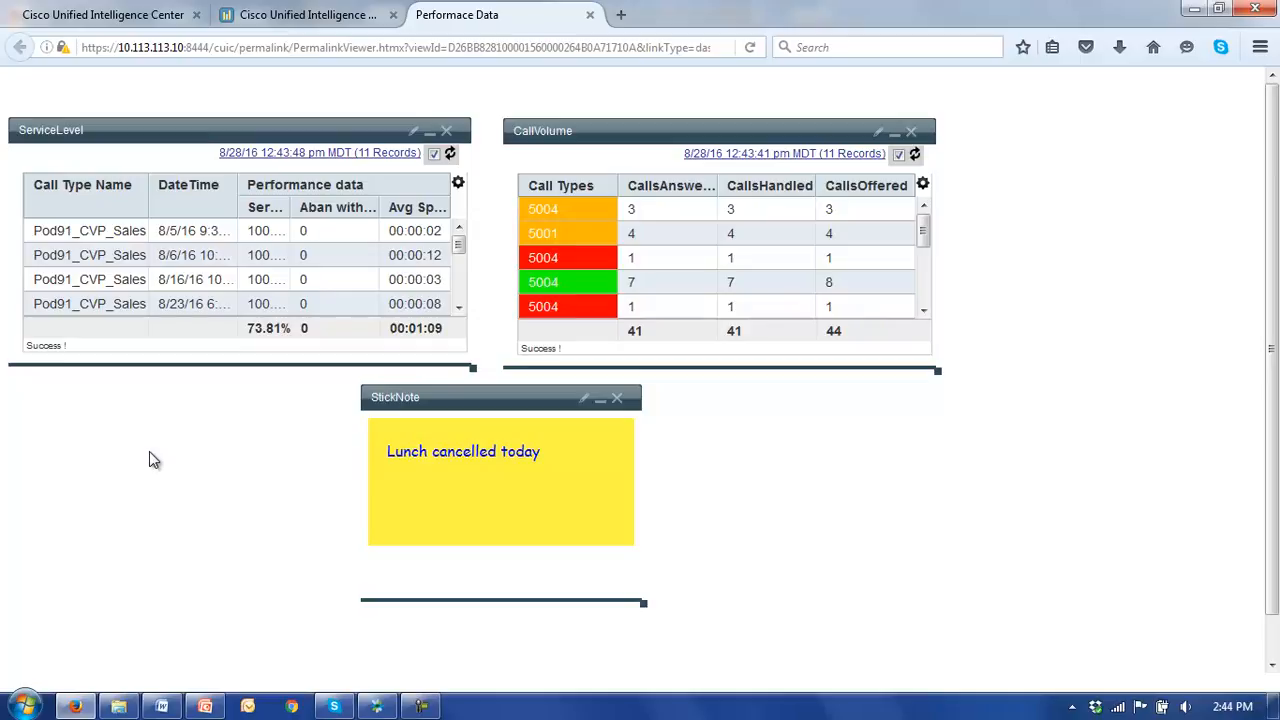
pyautogui.click(280, 16)
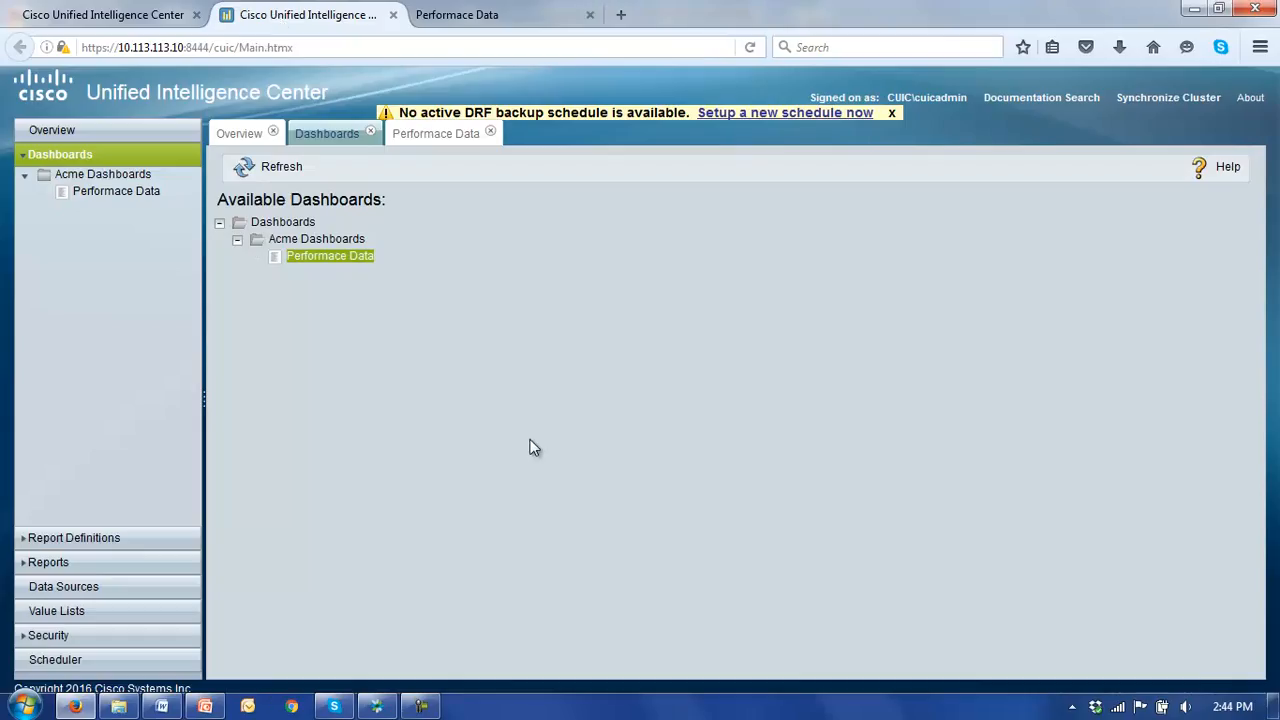